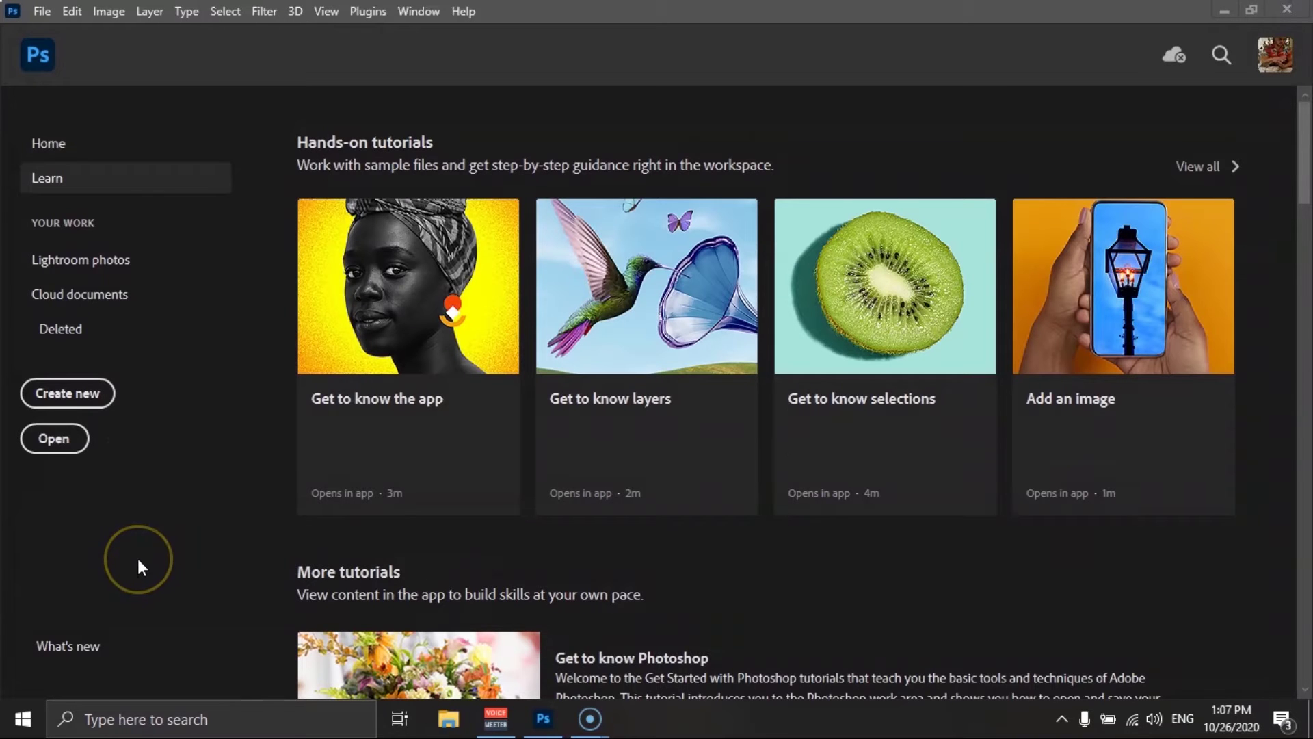
# Open the aerial island photo and switch to full-screen view with the menu bar.
pyautogui.click(71, 441)
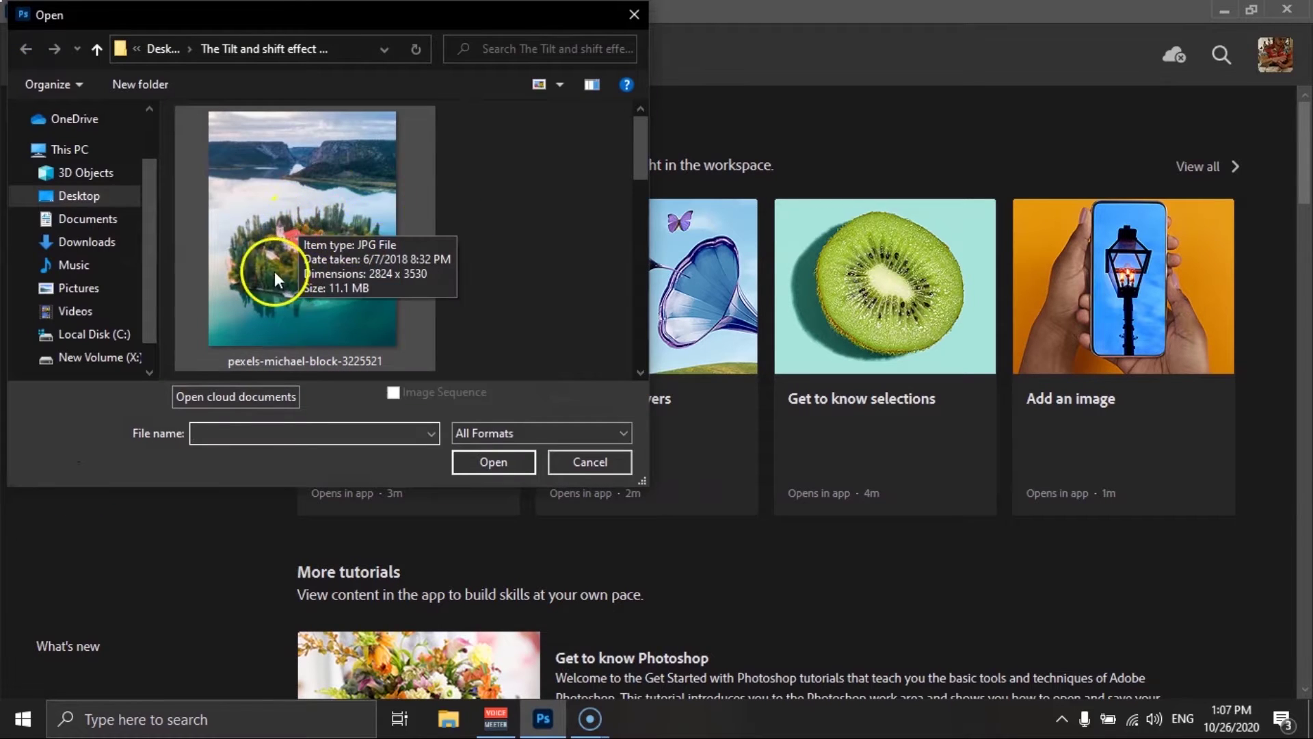
pyautogui.doubleClick(283, 215)
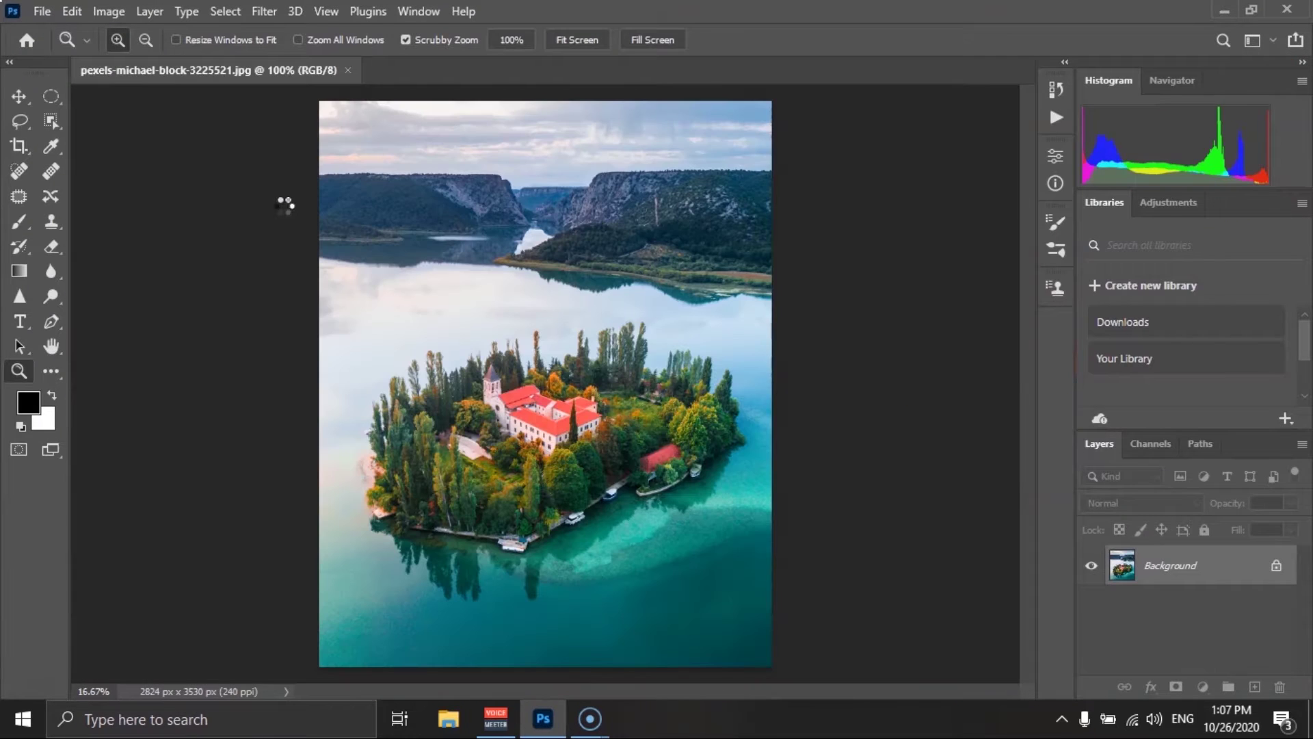
pyautogui.press('f')
# Duplicate the Background layer into Layer 1, hide the original, and pick the Move tool.
pyautogui.click(1225, 596)
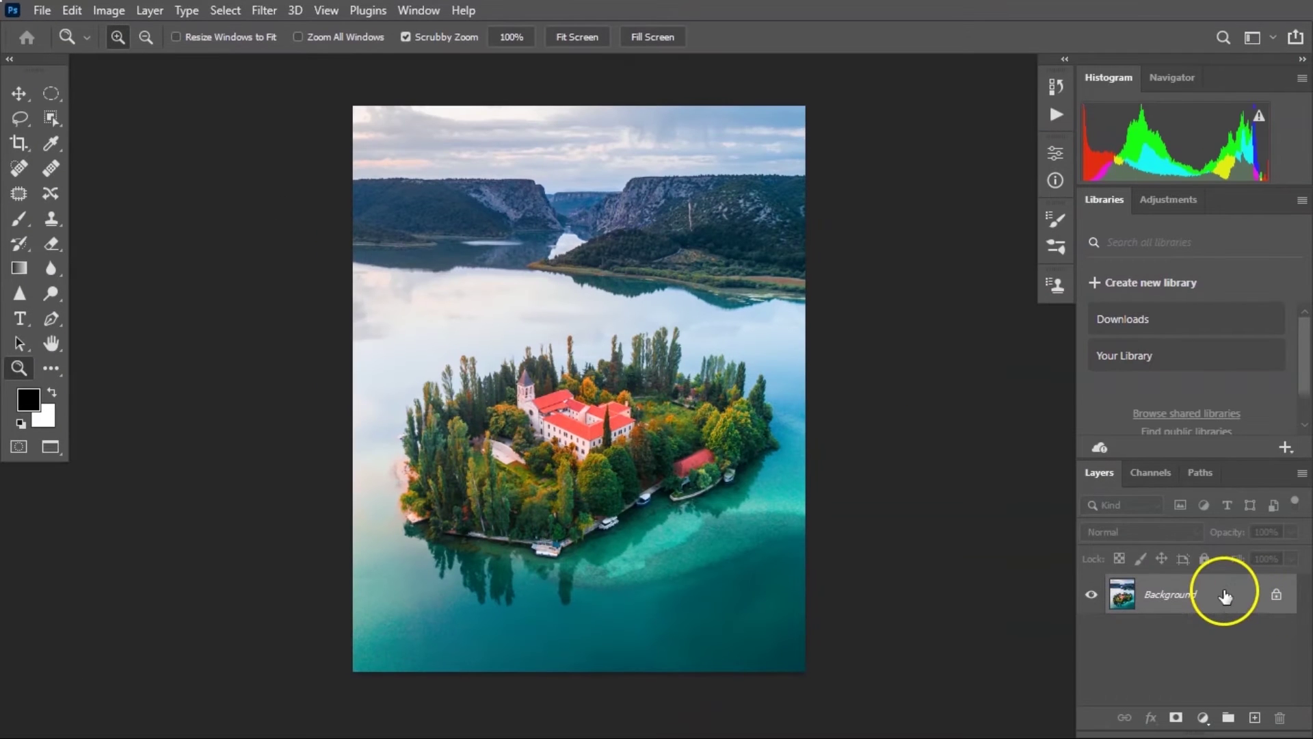
pyautogui.hotkey('ctrl', 'j')
pyautogui.click(1093, 637)
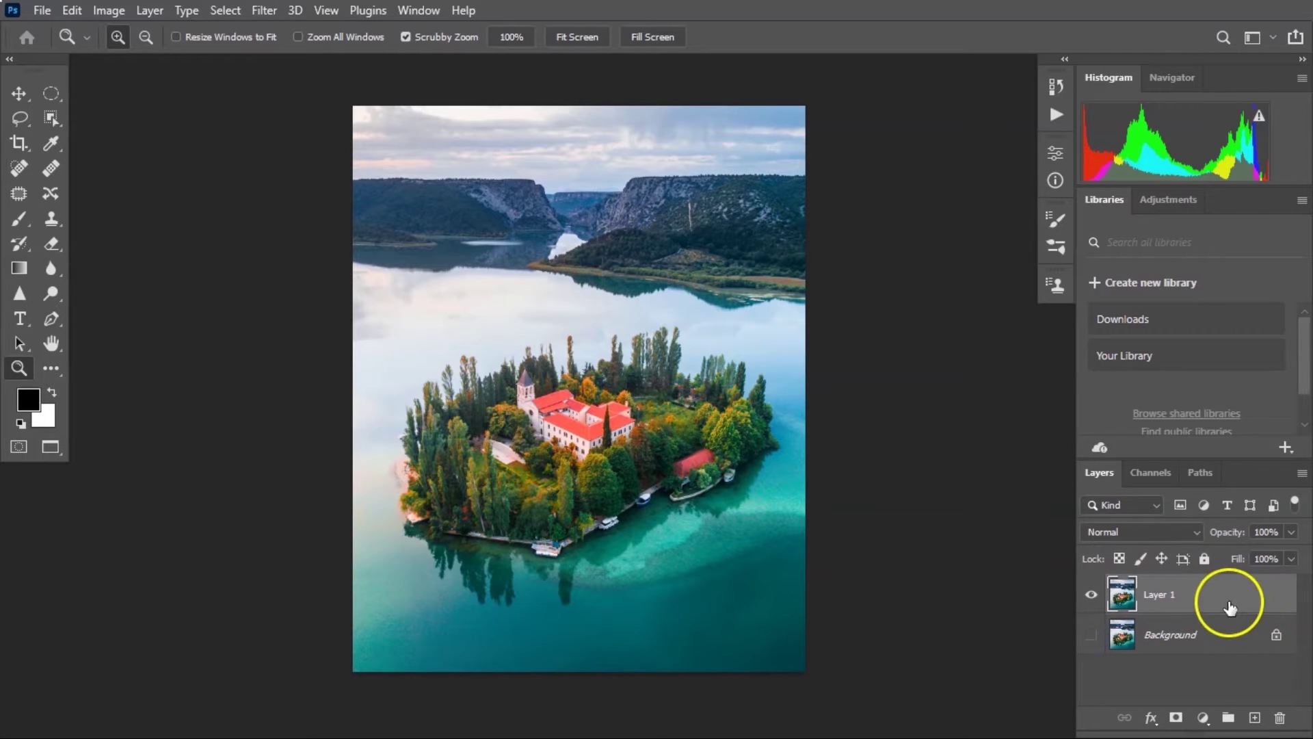
pyautogui.press('v')
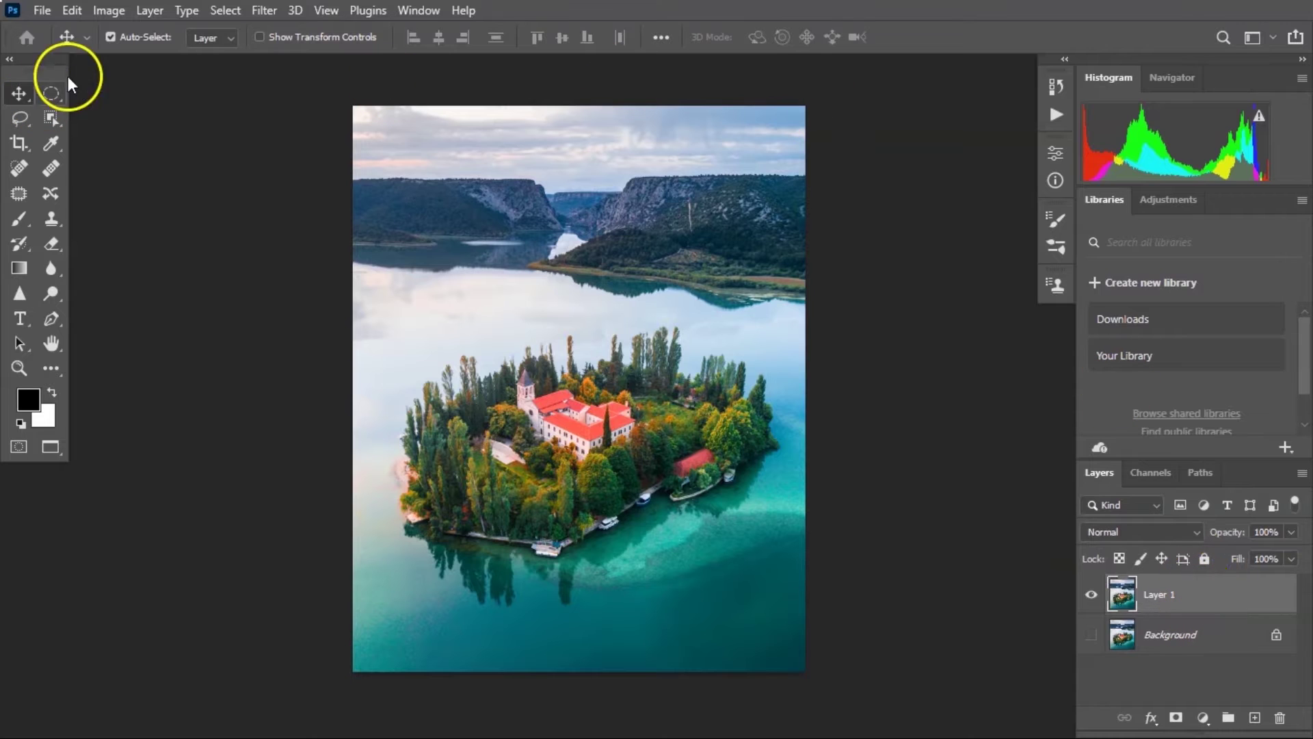
# Apply a Blur Gallery Tilt-Shift at 8 px with its centre pin on the red-roofed buildings.
pyautogui.click(257, 14)
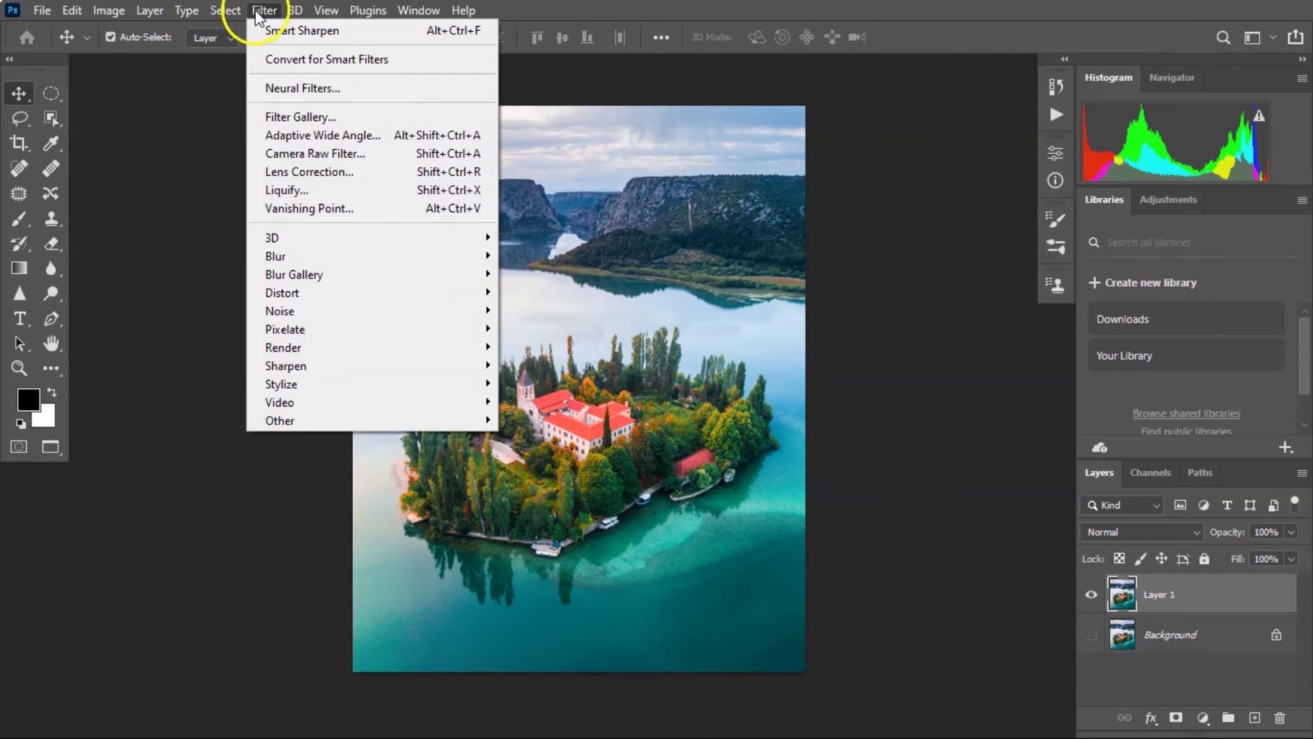
pyautogui.moveTo(454, 270)
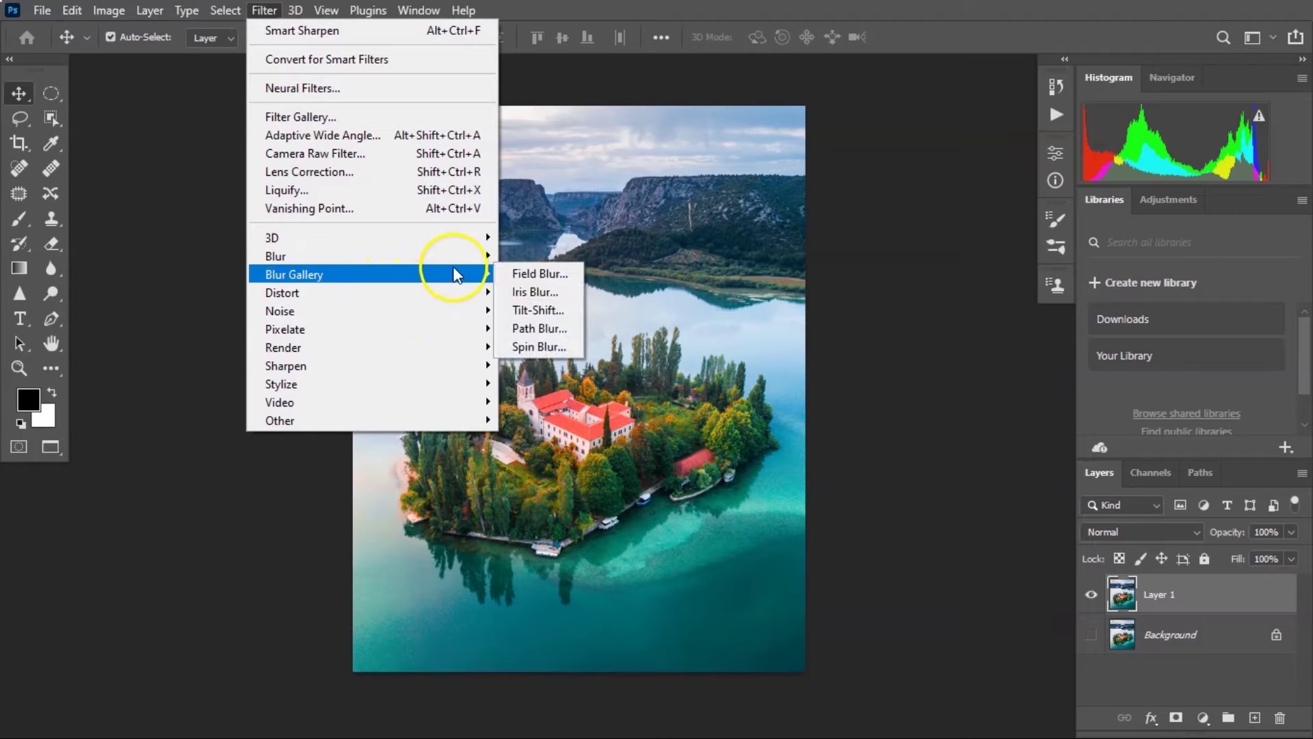
pyautogui.click(557, 310)
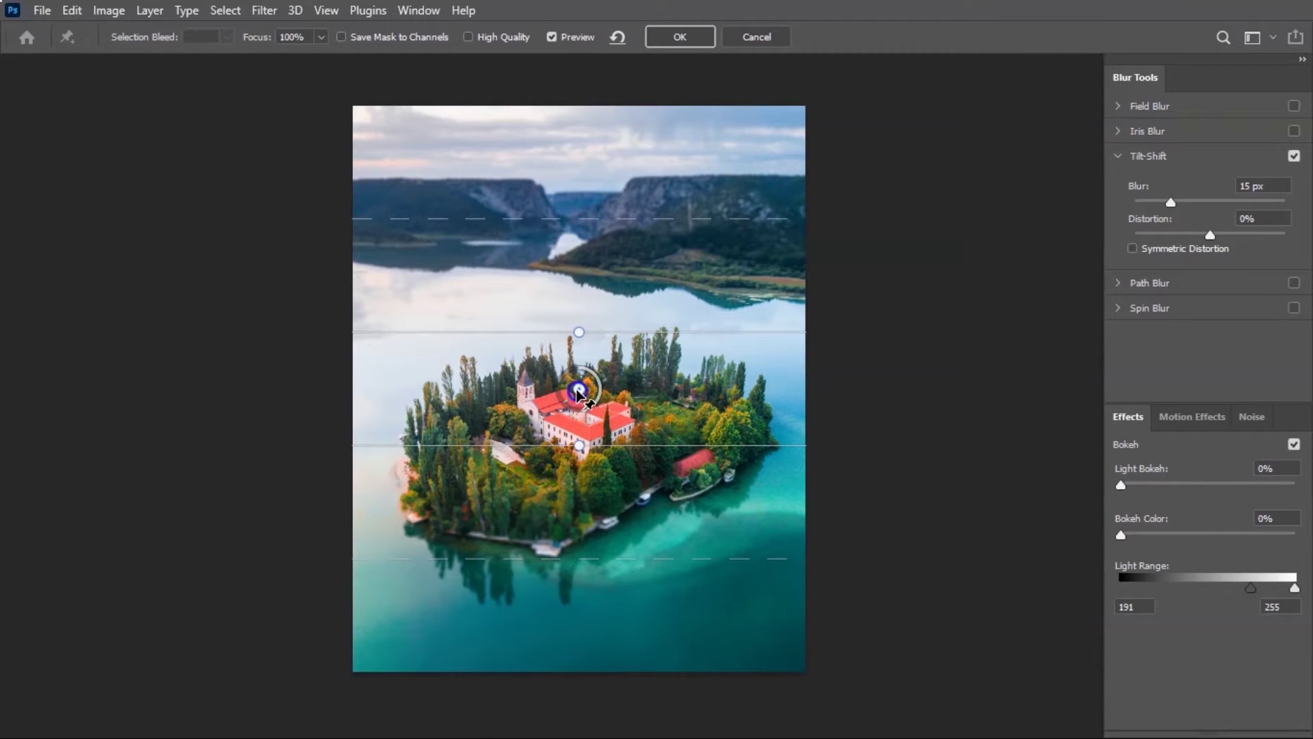
pyautogui.moveTo(579, 390); pyautogui.dragTo(574, 417)
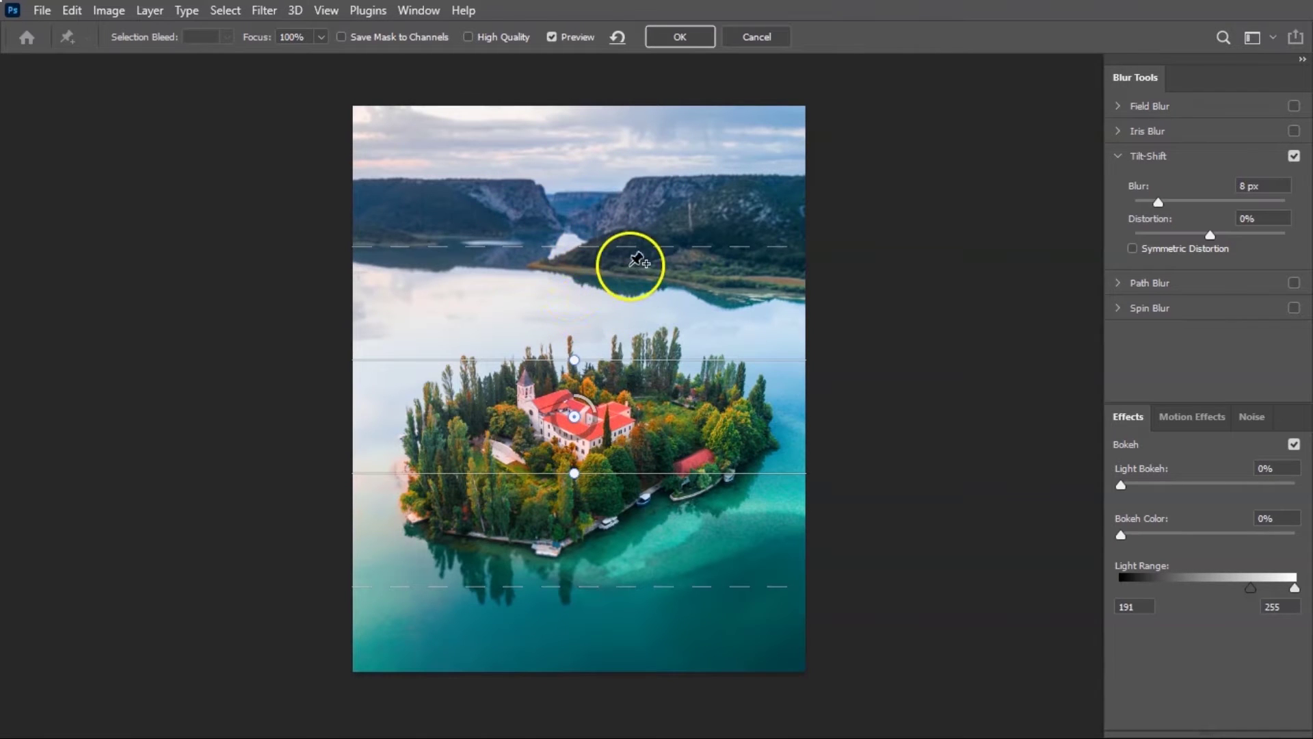
# Drag the upper and lower fade lines in toward the focus band.
pyautogui.click(596, 245)
pyautogui.moveTo(595, 246); pyautogui.dragTo(600, 203)
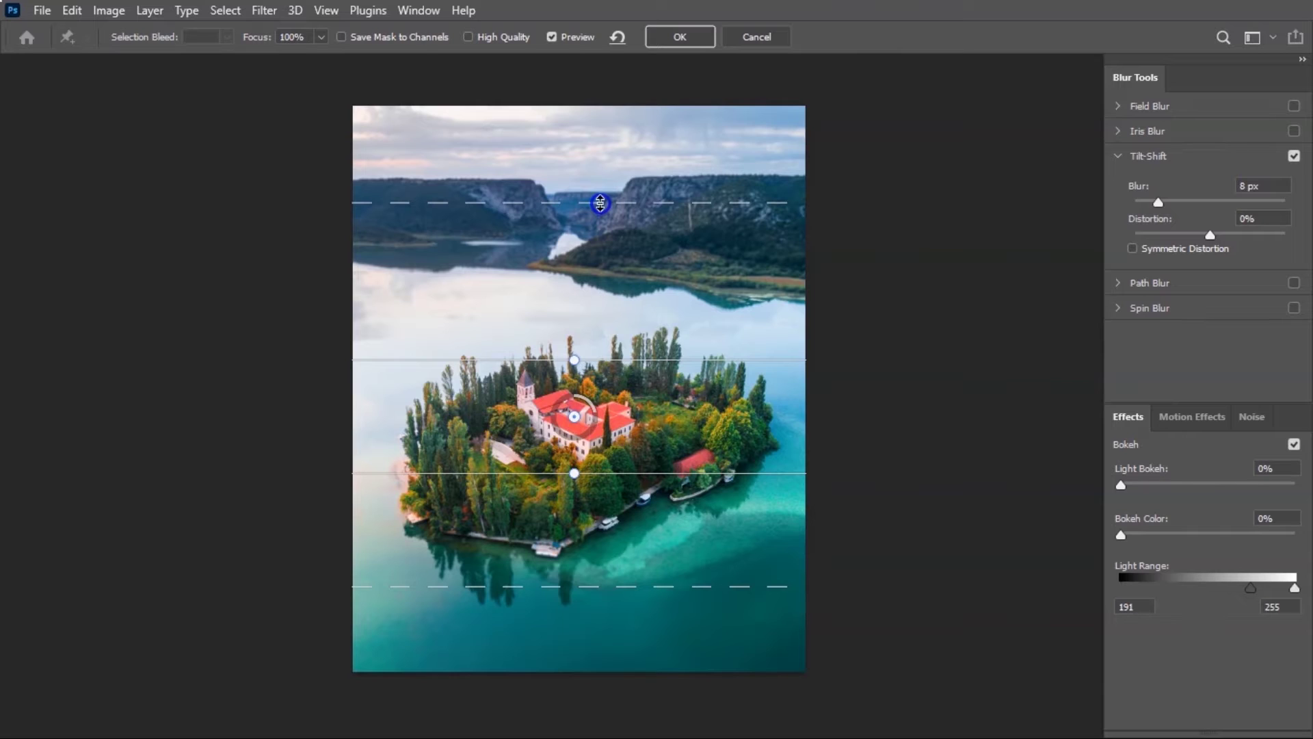
pyautogui.moveTo(600, 203); pyautogui.dragTo(596, 324)
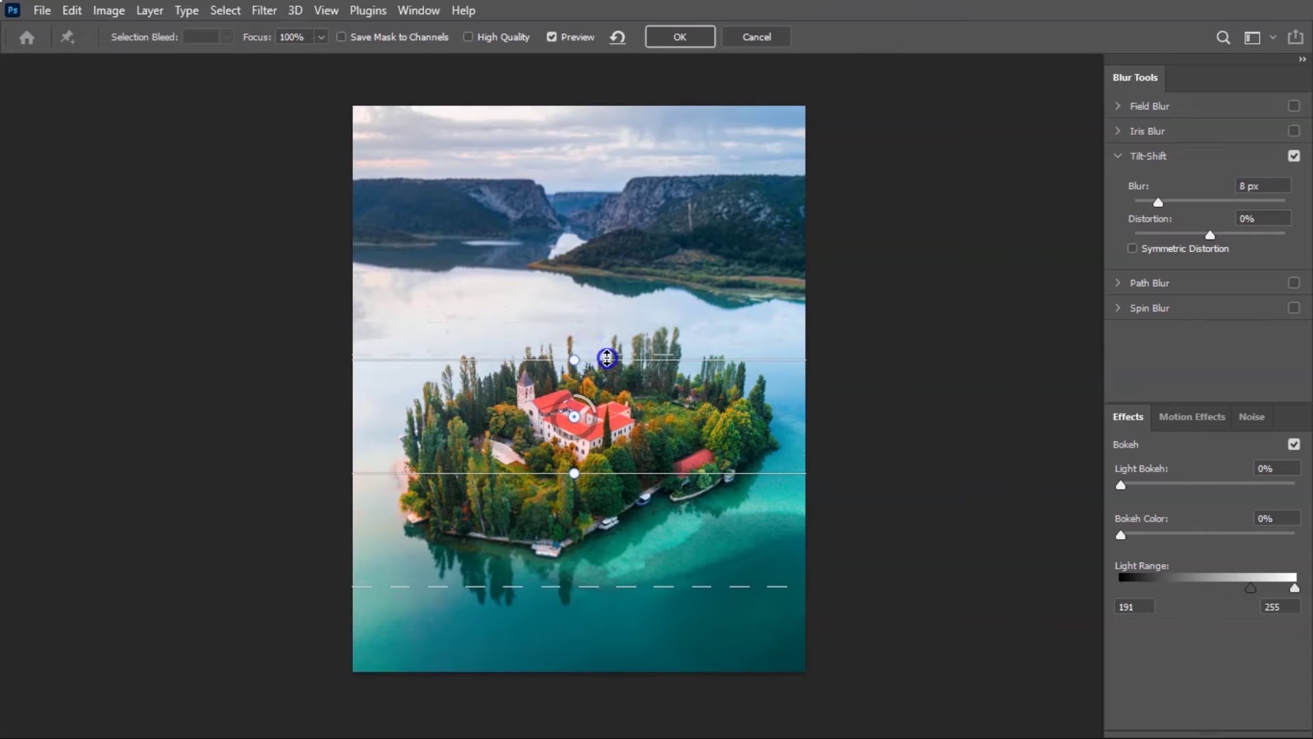
pyautogui.moveTo(586, 568); pyautogui.dragTo(595, 479)
# Raise the blur to 50 px, snug the lower fade line to the focus line, and commit.
pyautogui.moveTo(592, 409); pyautogui.dragTo(597, 420)
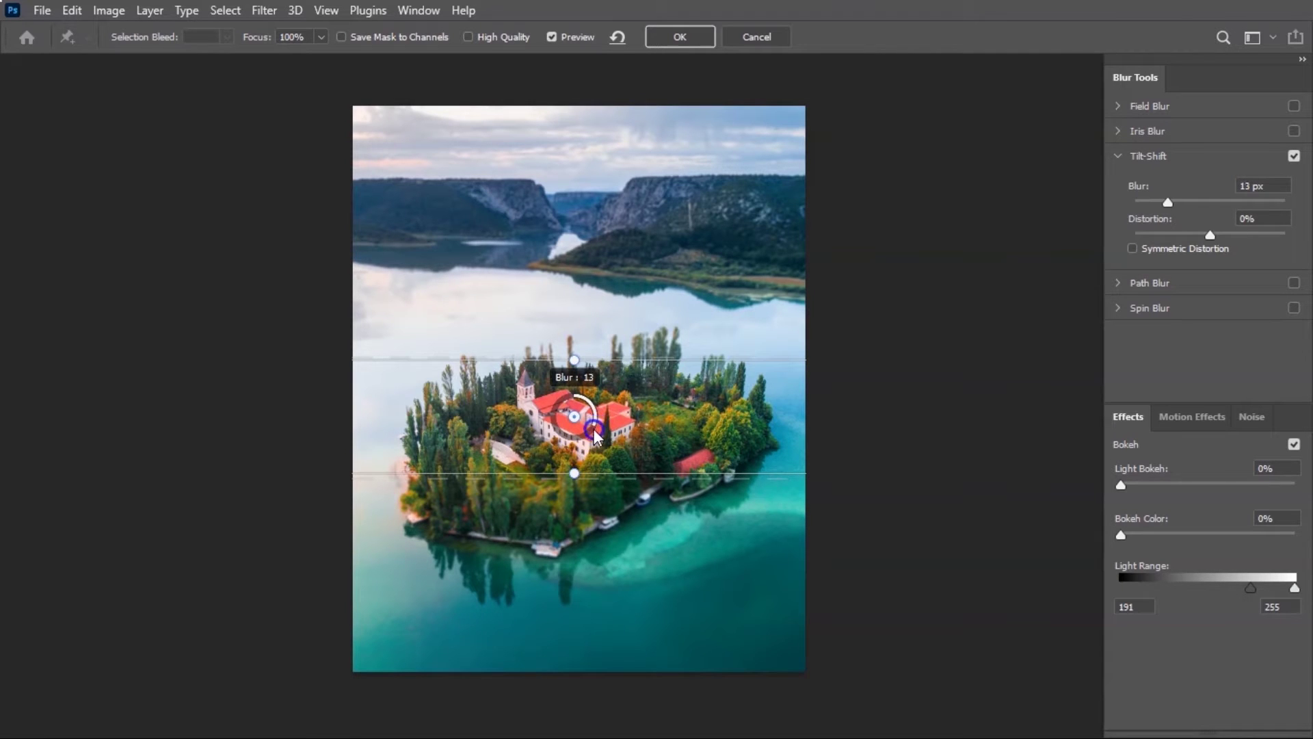
pyautogui.moveTo(589, 430); pyautogui.dragTo(565, 440)
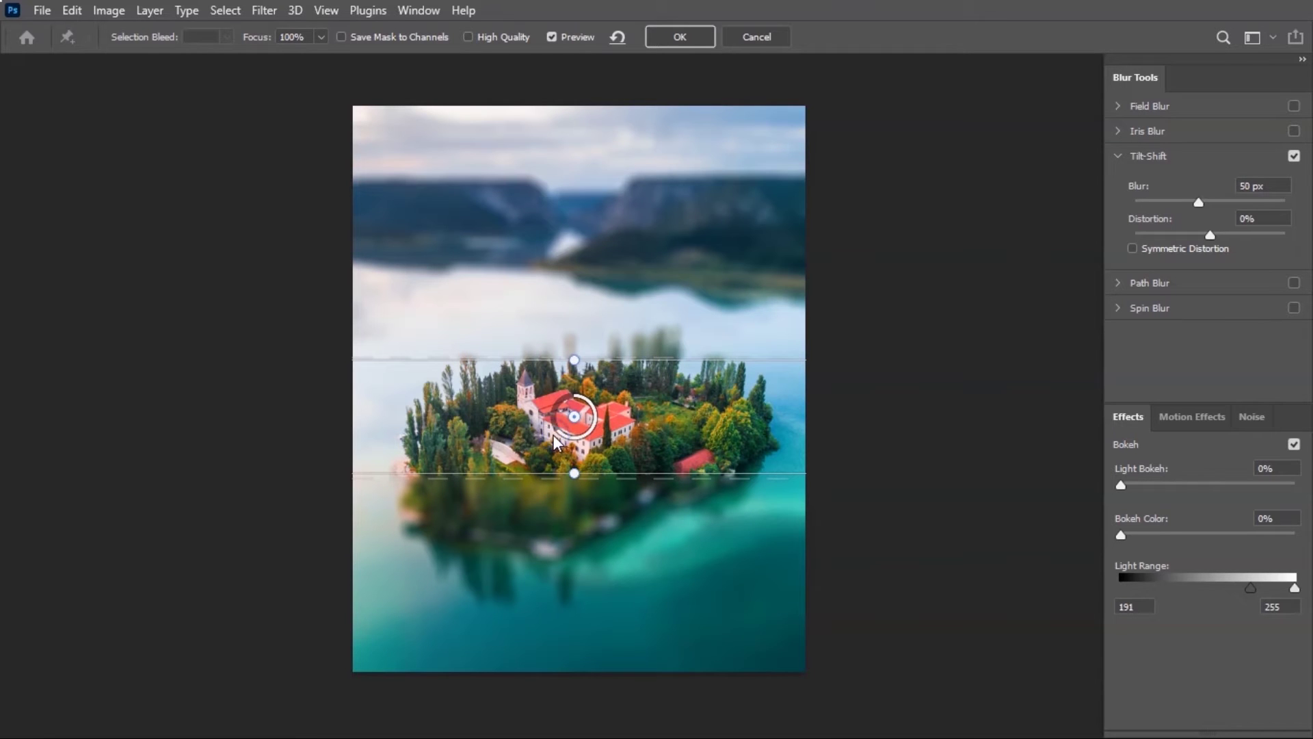
pyautogui.click(578, 360)
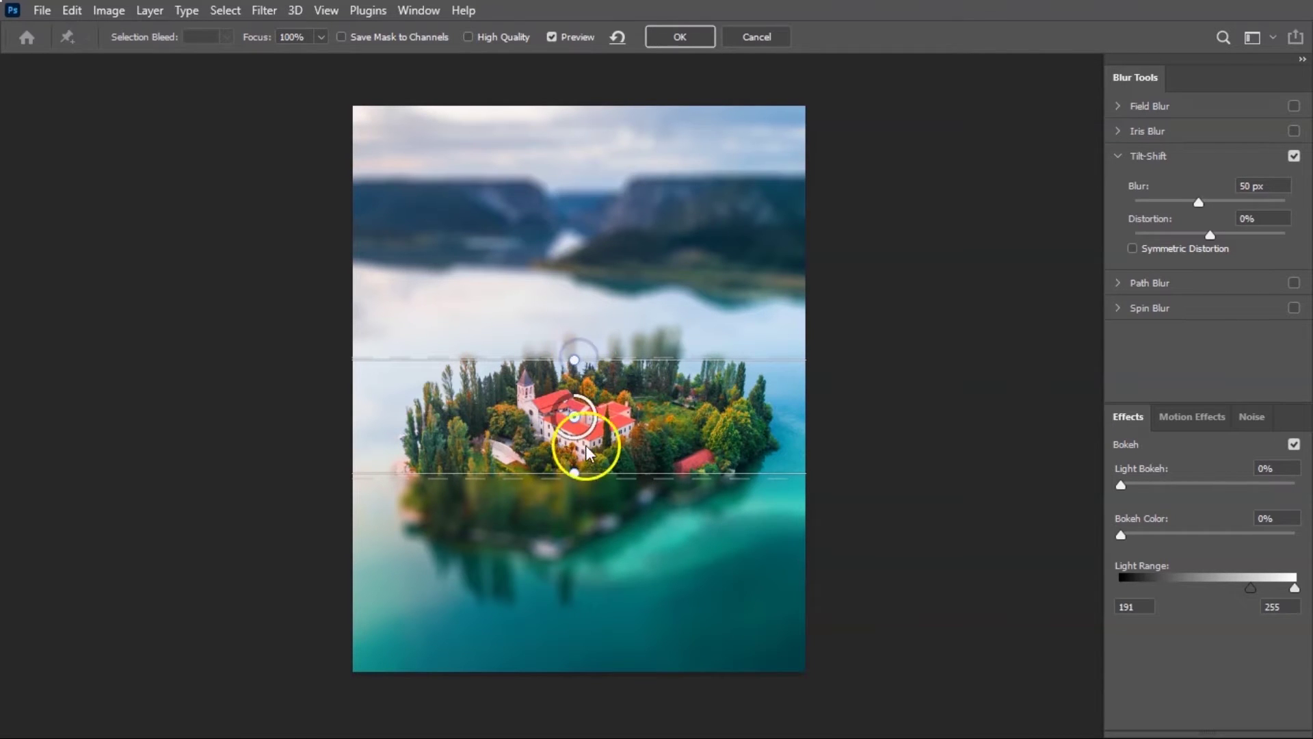
pyautogui.moveTo(597, 484); pyautogui.dragTo(618, 474)
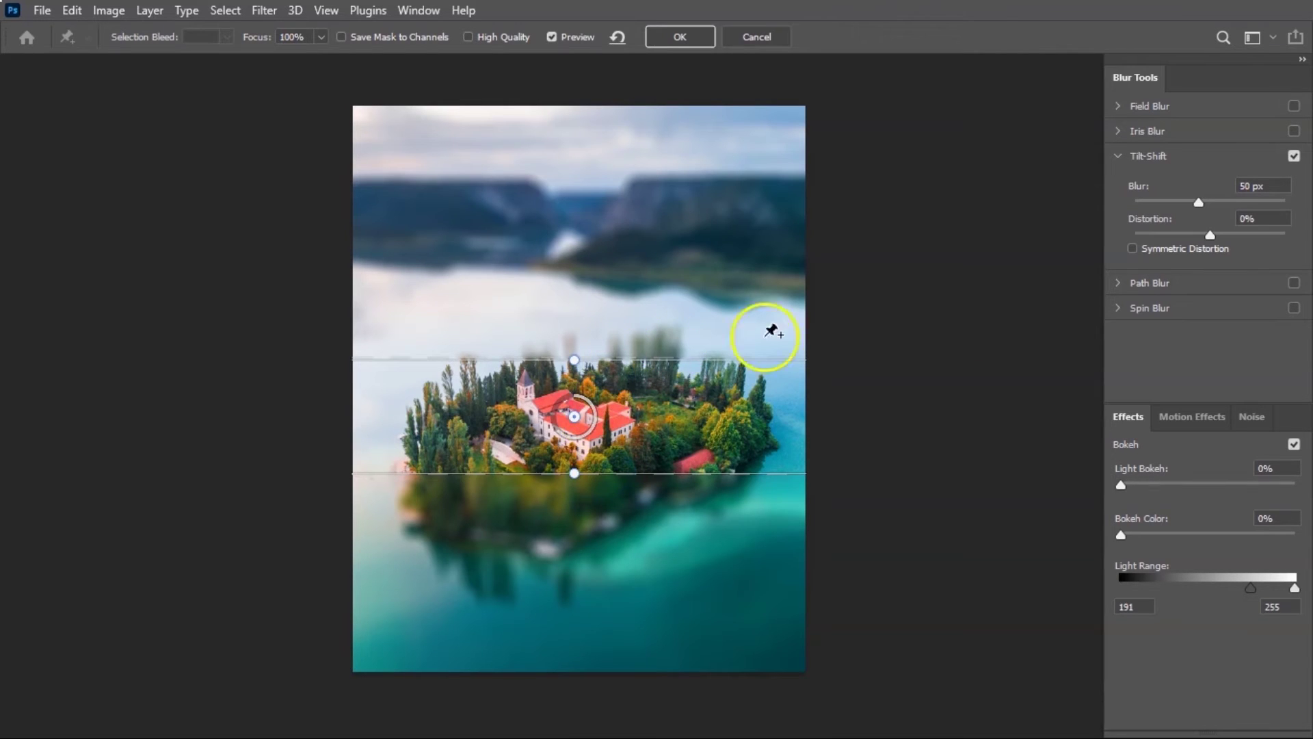
pyautogui.click(693, 37)
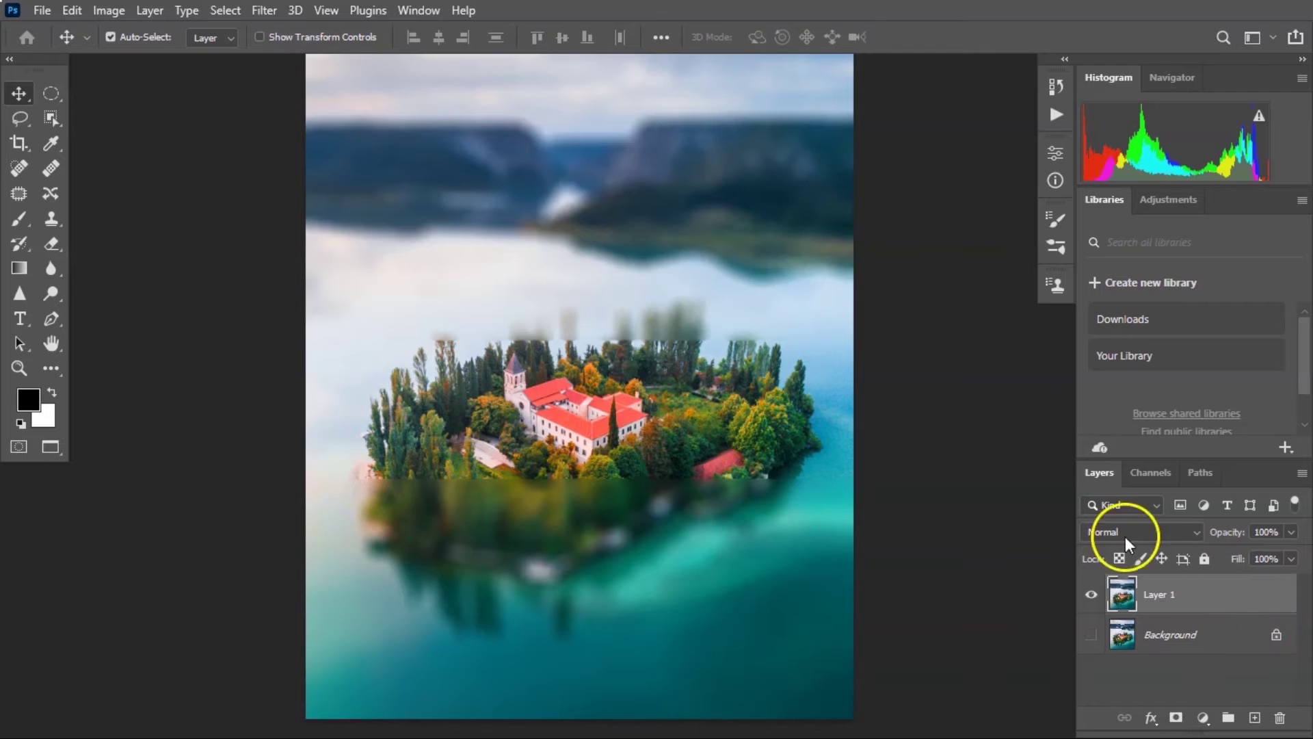
# Show Background, mask Layer 1, and paint the island's edges, treetops and shoreline sharp with a 250 brush.
pyautogui.press('b')
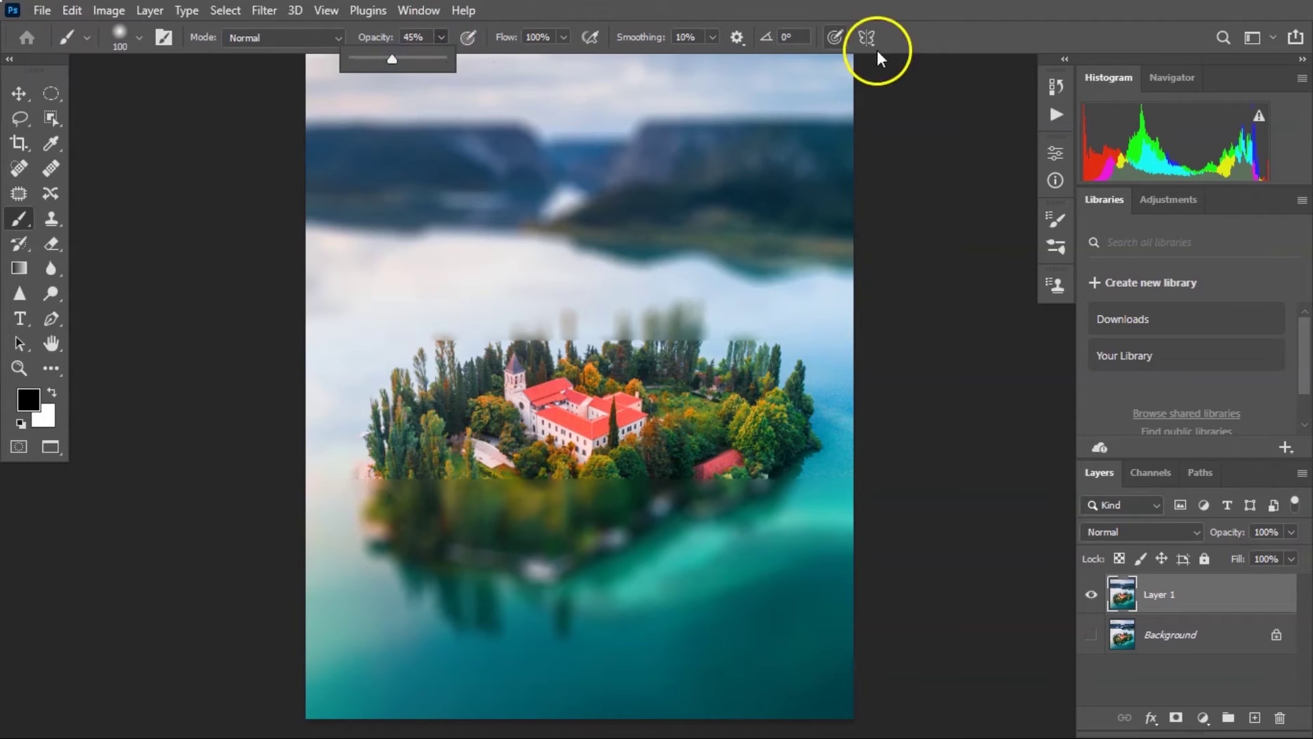
pyautogui.click(1091, 634)
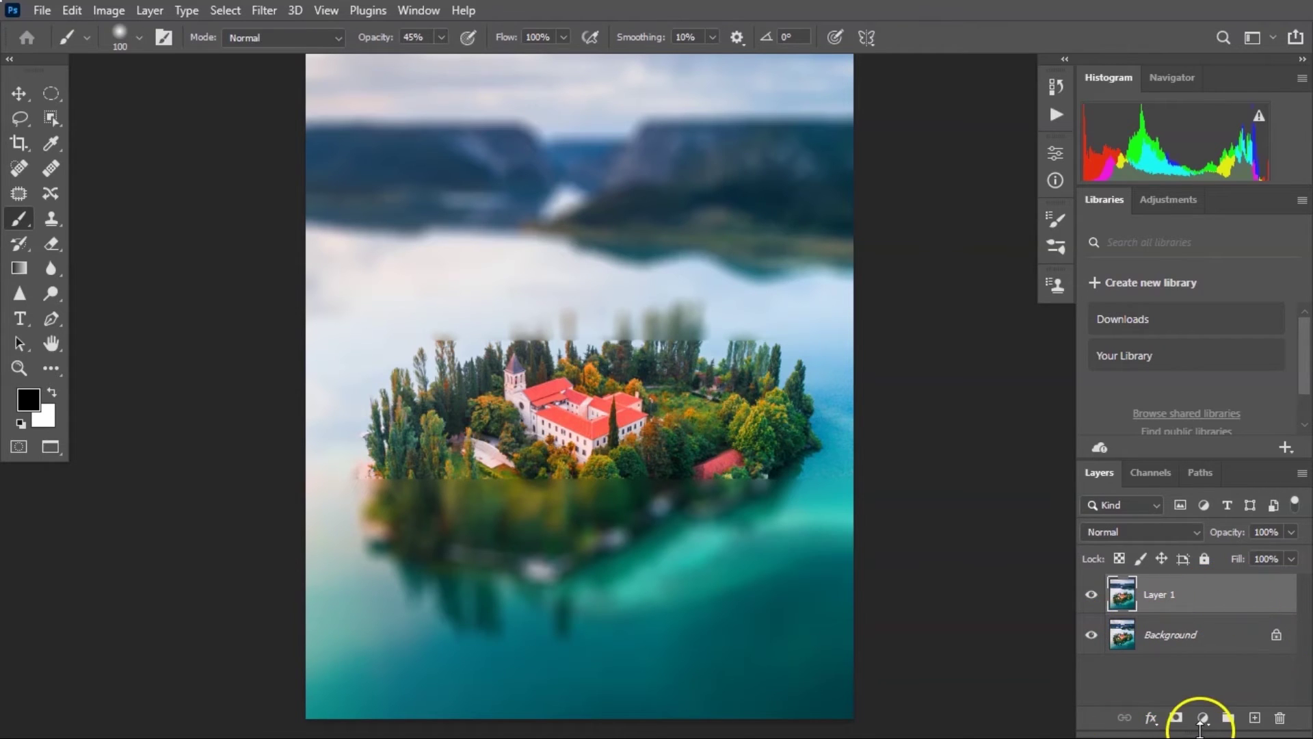
pyautogui.click(1177, 718)
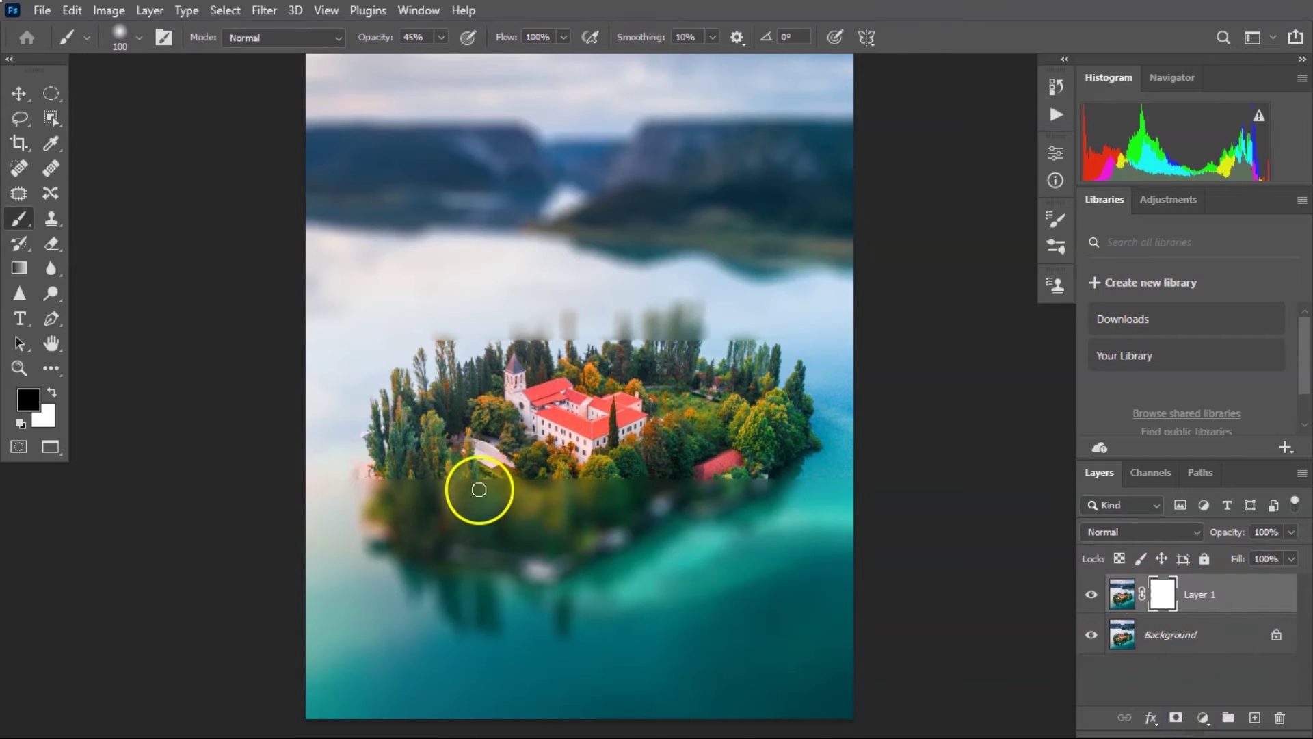
pyautogui.press(']')
pyautogui.press(']')
pyautogui.press(']')
pyautogui.press(']')
pyautogui.press(']')
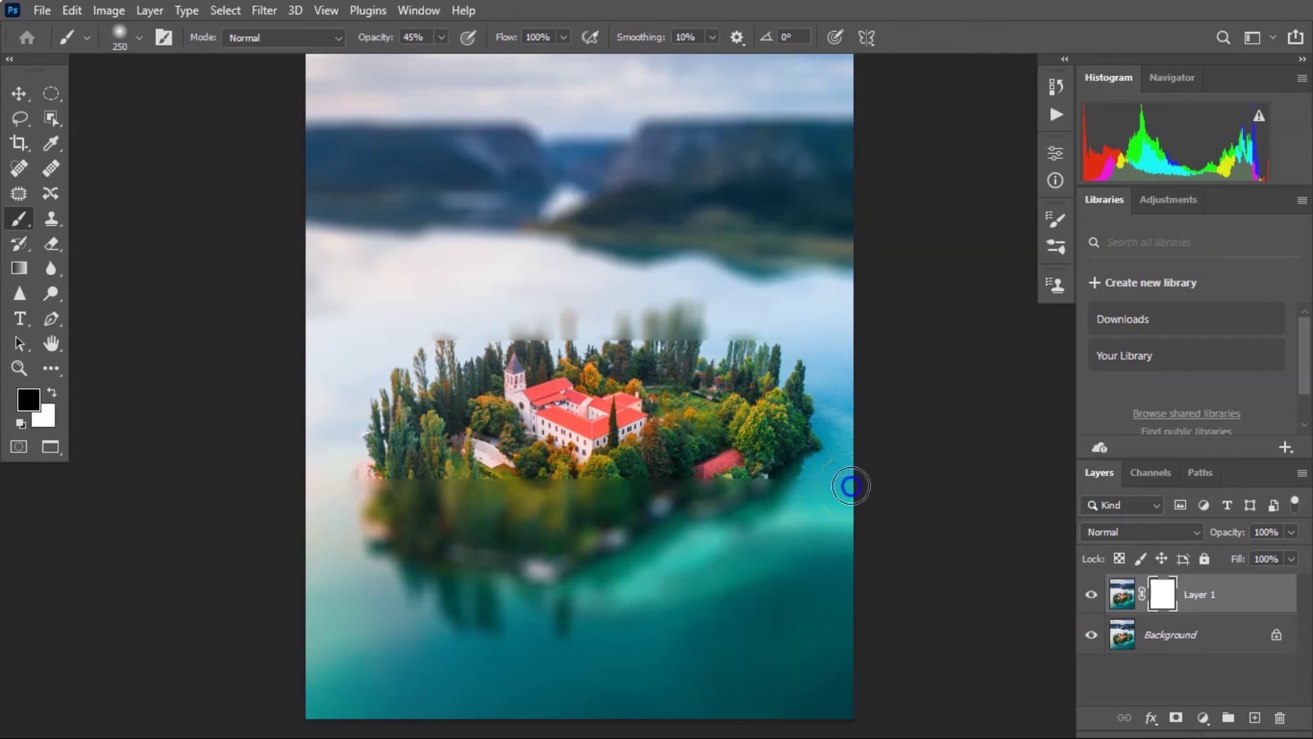
pyautogui.moveTo(819, 487); pyautogui.dragTo(298, 491)
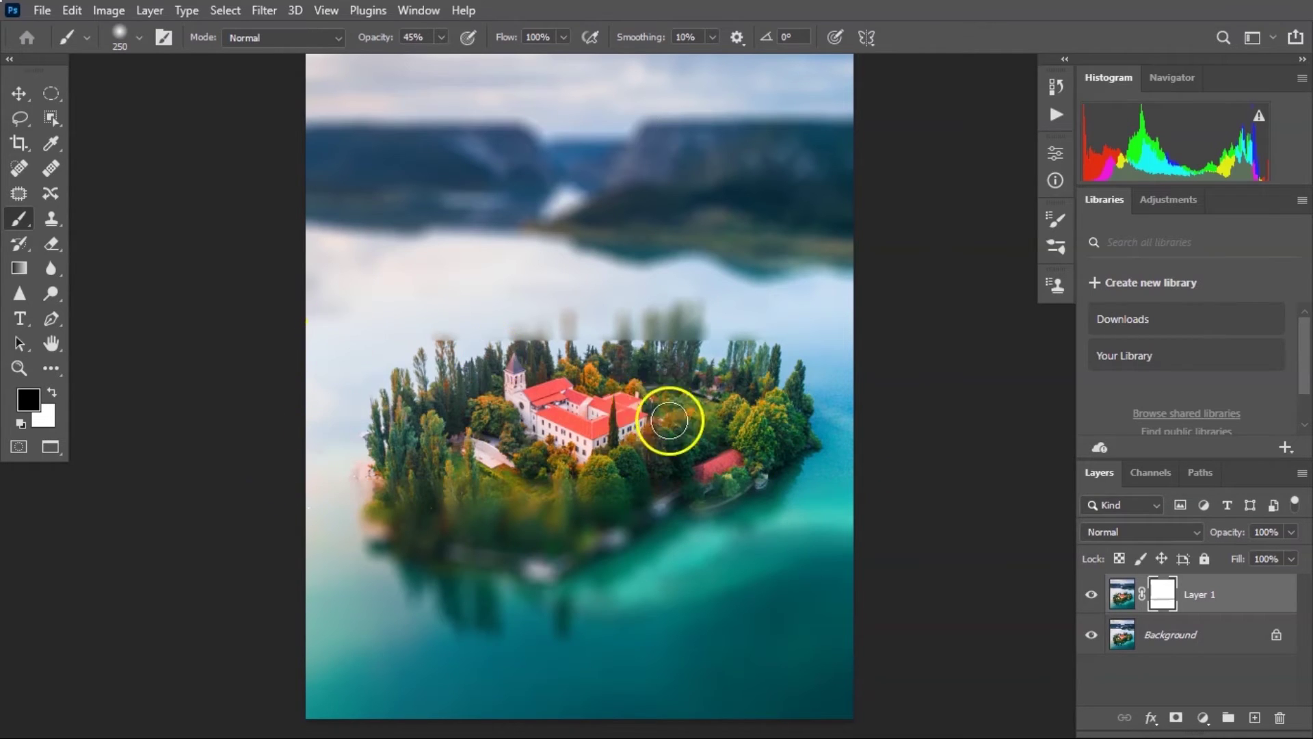
pyautogui.moveTo(841, 474); pyautogui.dragTo(271, 469)
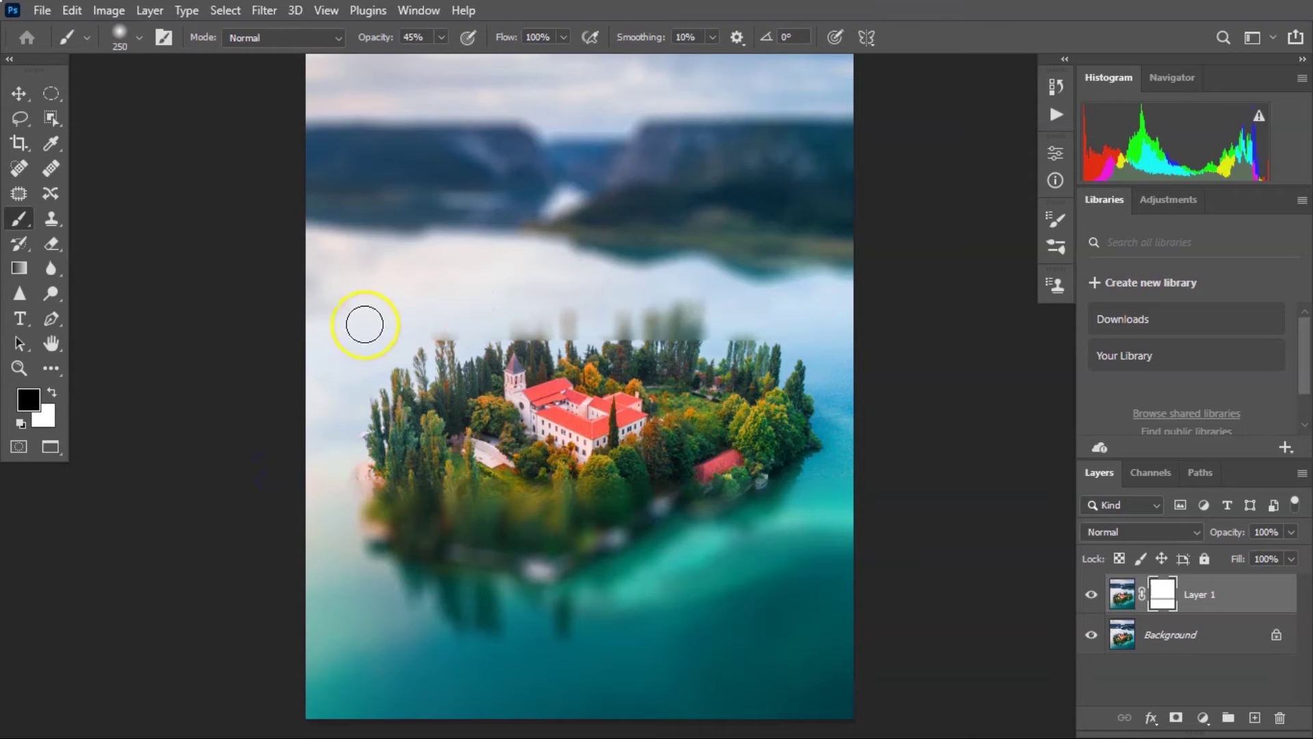
pyautogui.moveTo(437, 335); pyautogui.dragTo(826, 334)
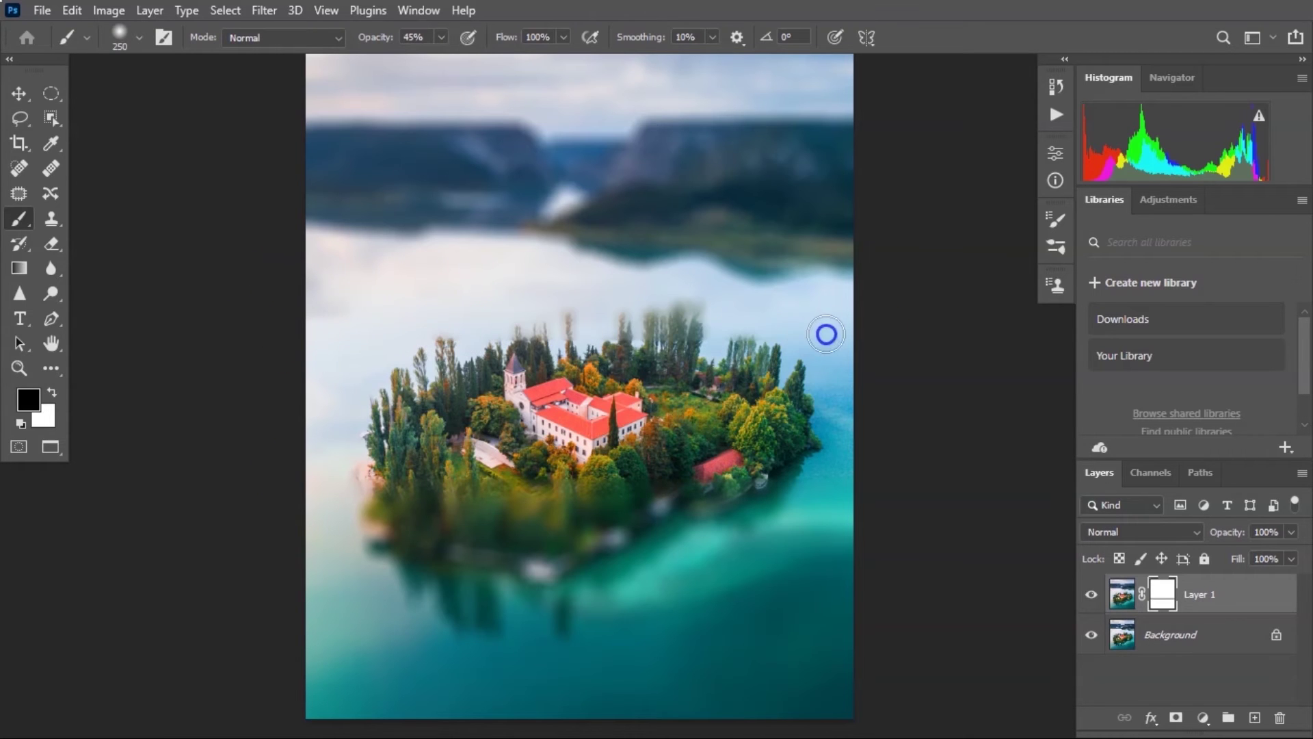
pyautogui.click(727, 499)
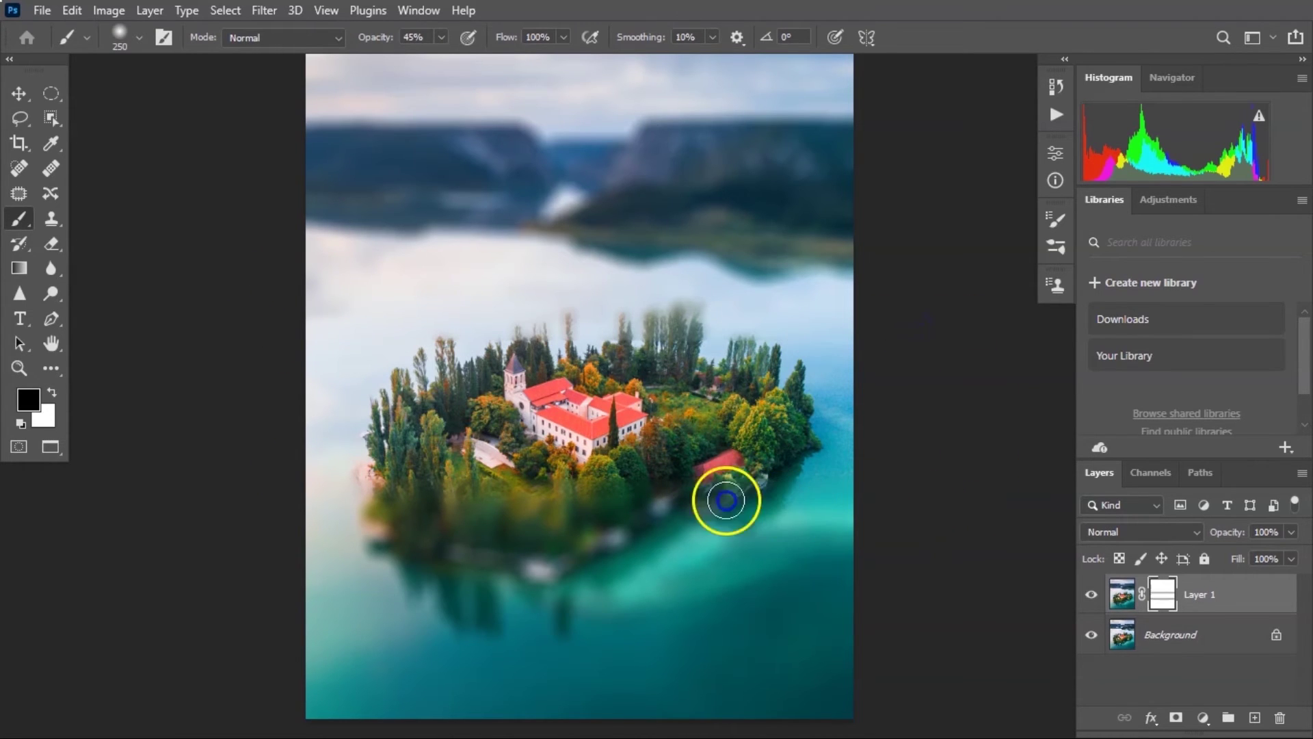
# View Layer 1's mask on its own to check it, then return and zoom in on the island.
pyautogui.click(1163, 593)
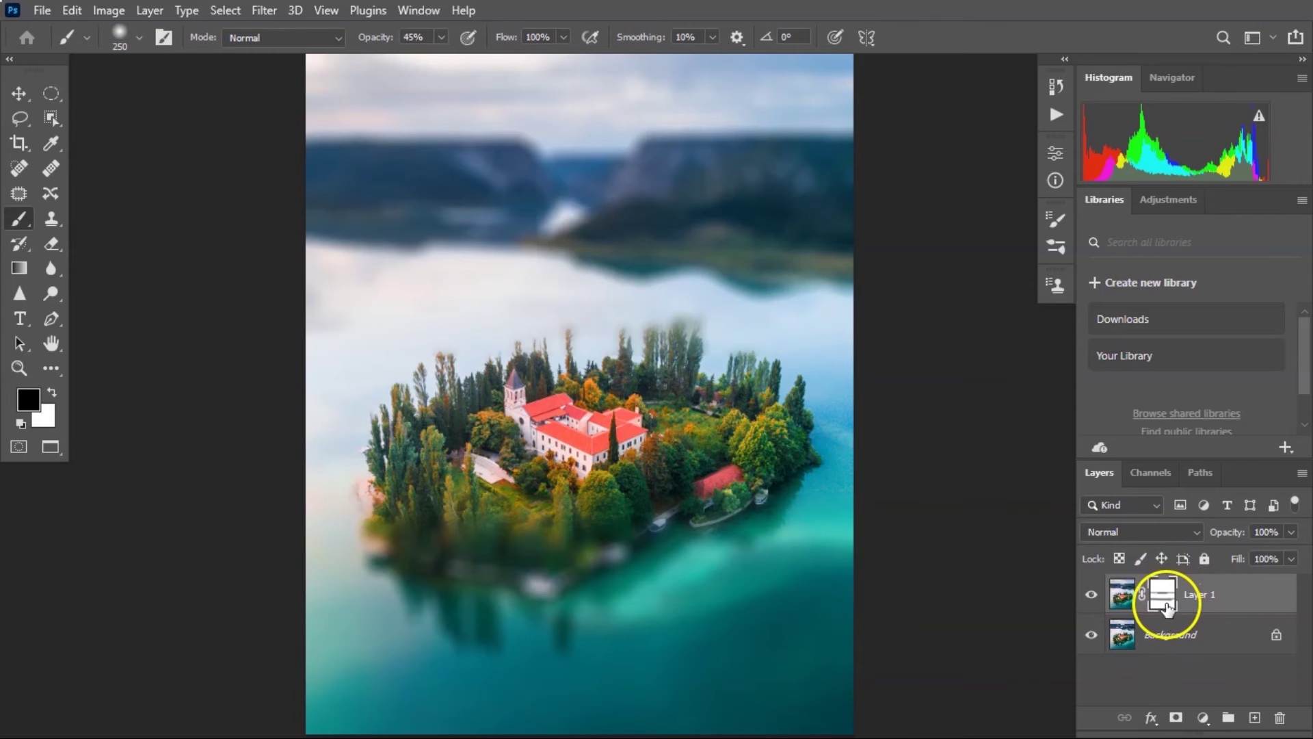
pyautogui.keyDown('alt'); pyautogui.click(1165, 593); pyautogui.keyUp('alt')
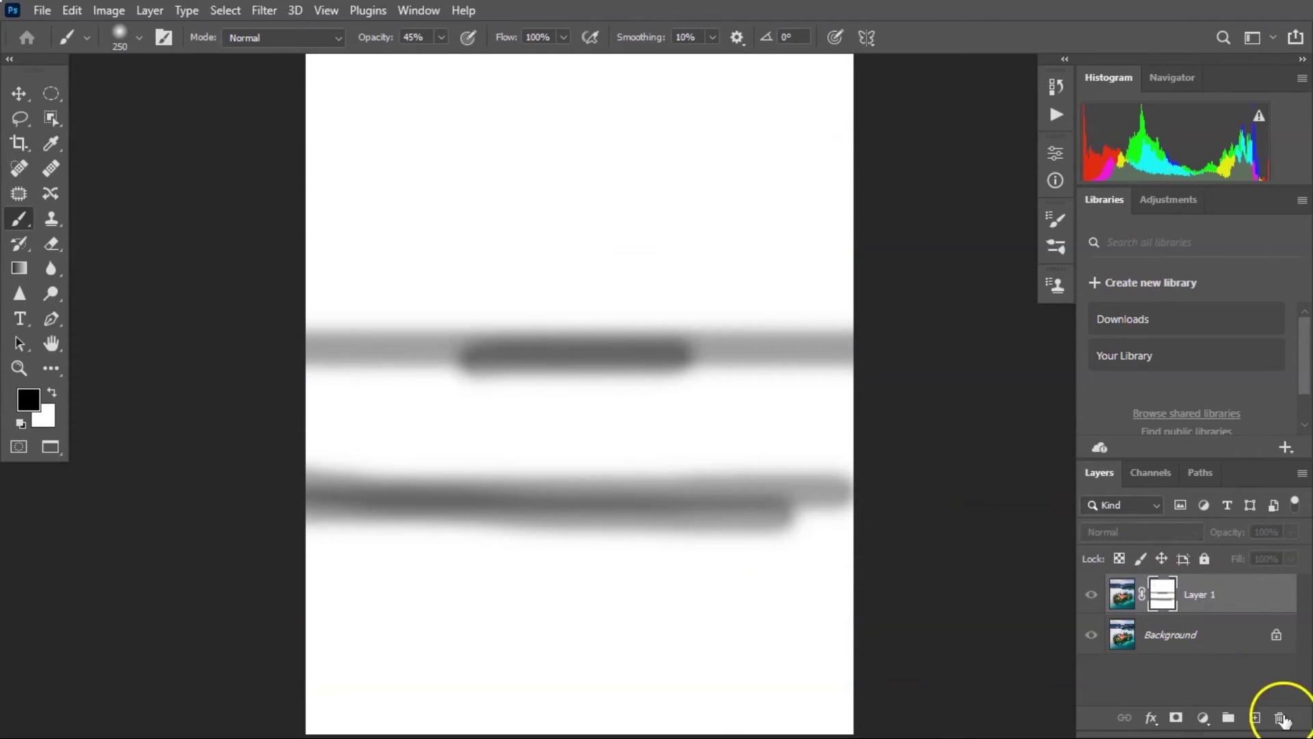
pyautogui.keyDown('alt'); pyautogui.click(1163, 595); pyautogui.keyUp('alt')
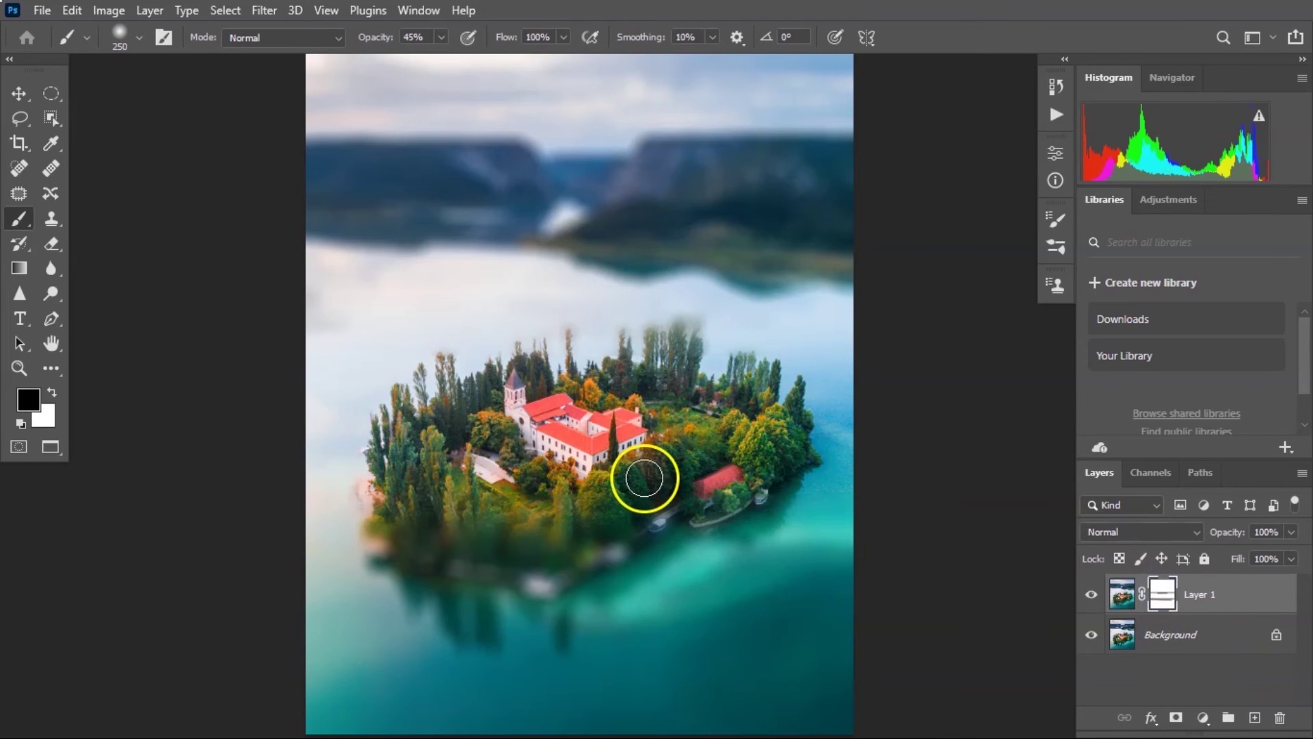
pyautogui.press('z')
pyautogui.moveTo(709, 404); pyautogui.dragTo(718, 404)
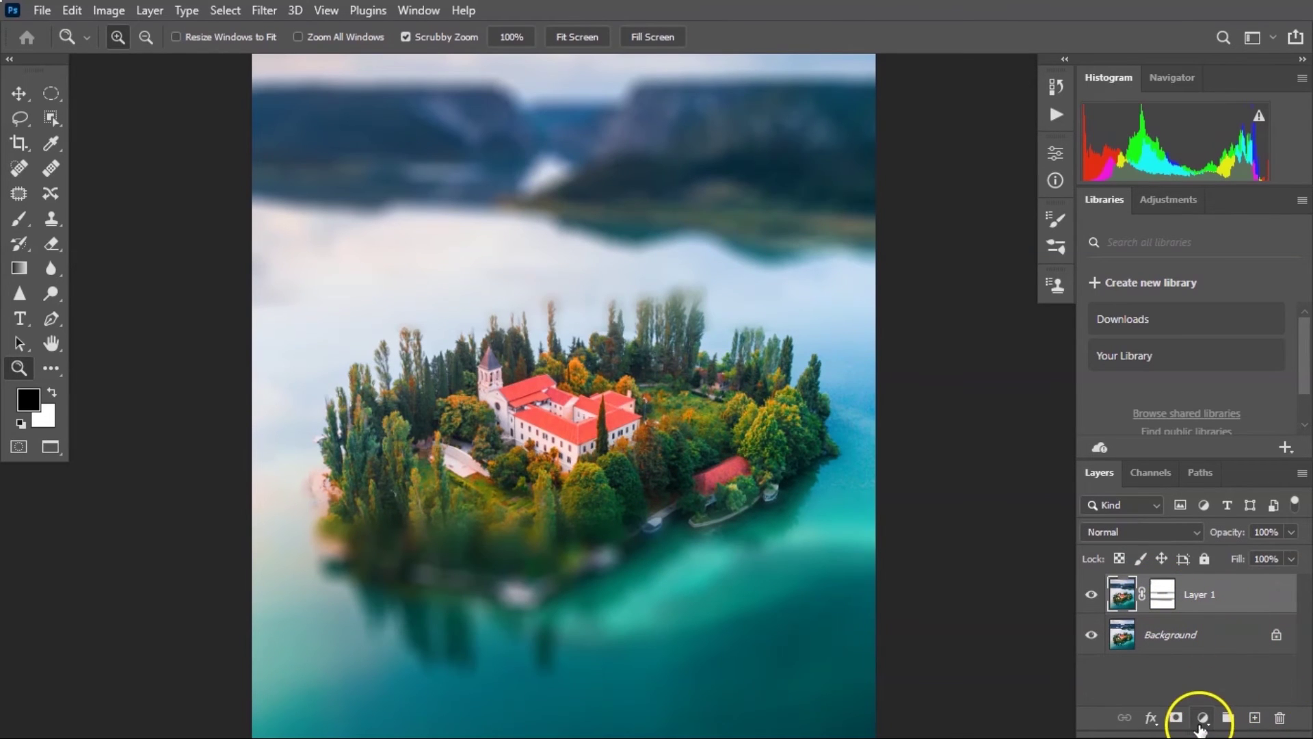
# Add a Hue/Saturation adjustment layer above Layer 1 with Saturation set to +4.
pyautogui.click(1202, 717)
pyautogui.click(1253, 532)
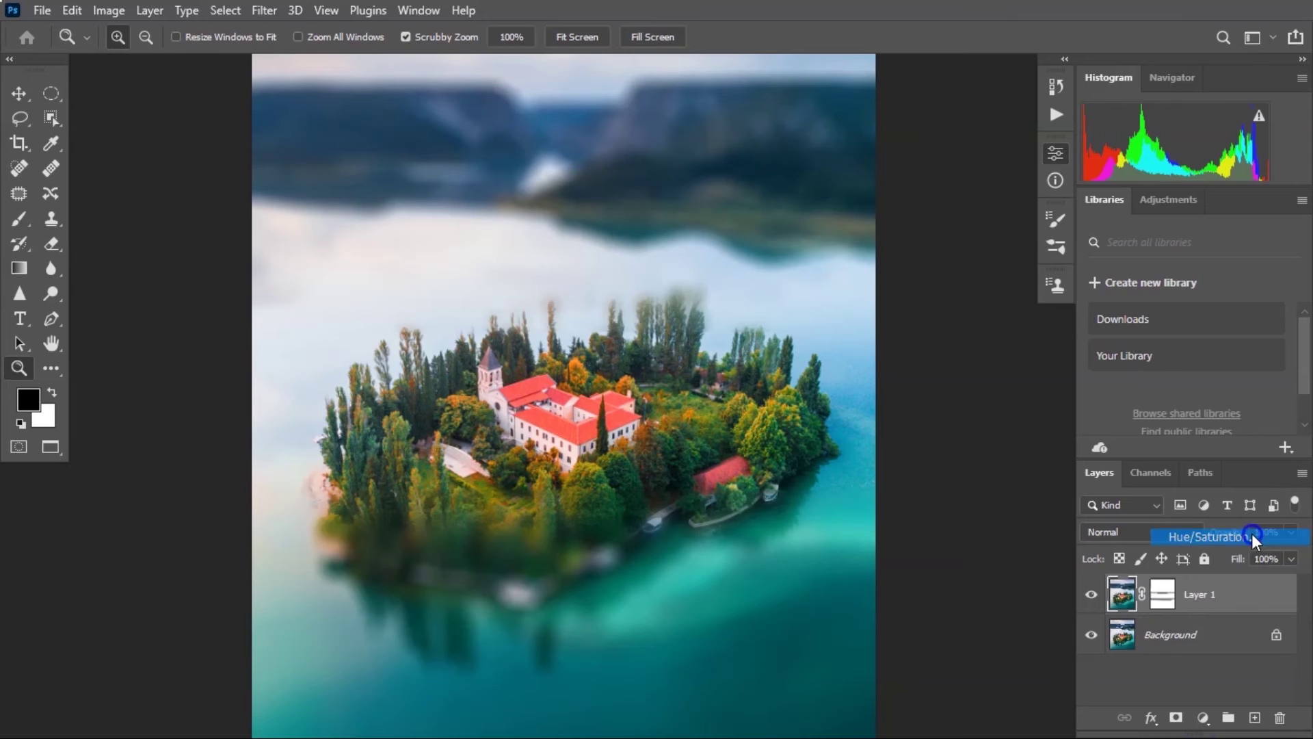
pyautogui.moveTo(925, 316); pyautogui.dragTo(929, 316)
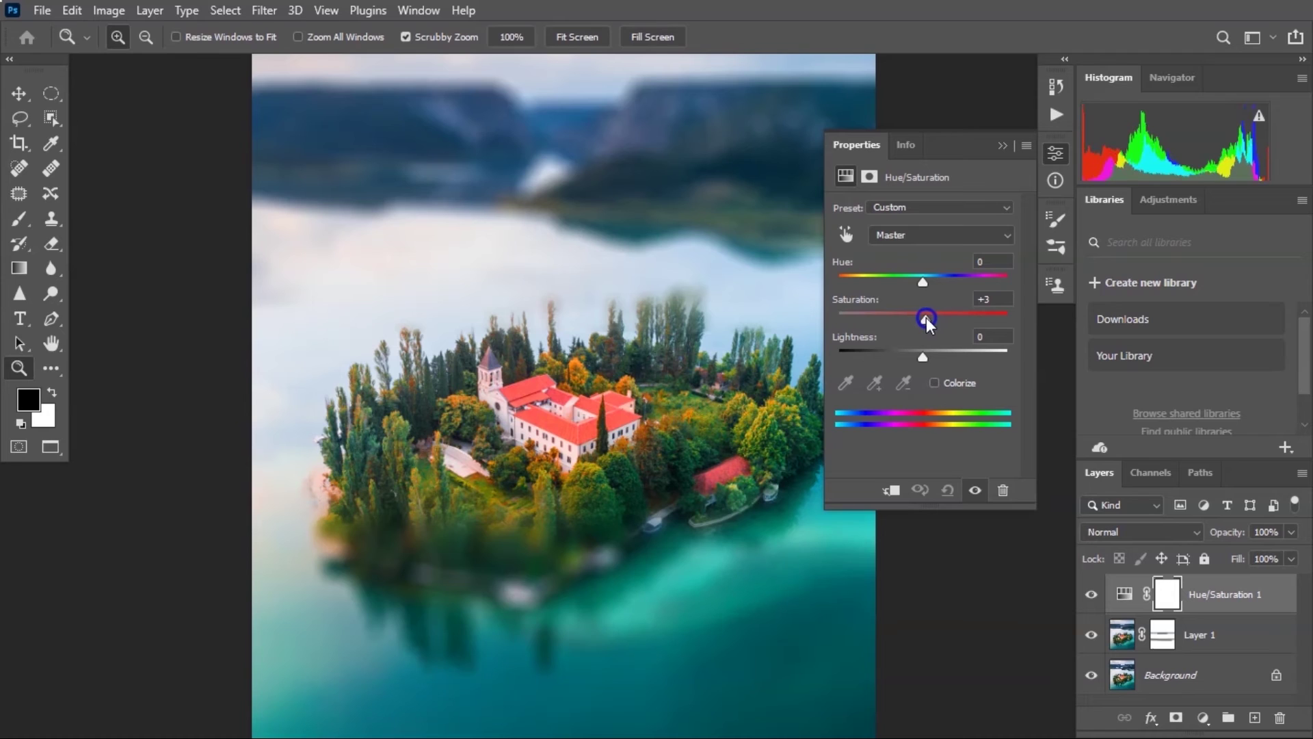
pyautogui.click(985, 299)
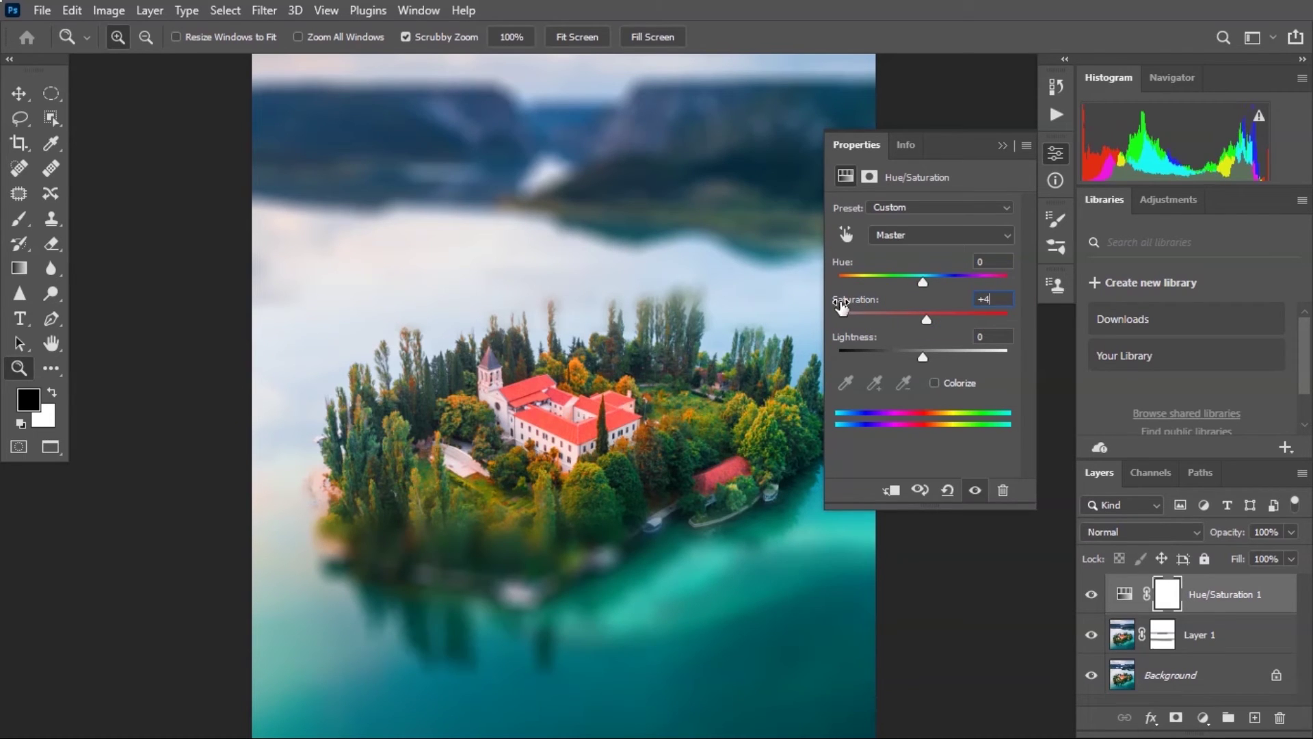
pyautogui.click(1045, 102)
pyautogui.press('Tab')
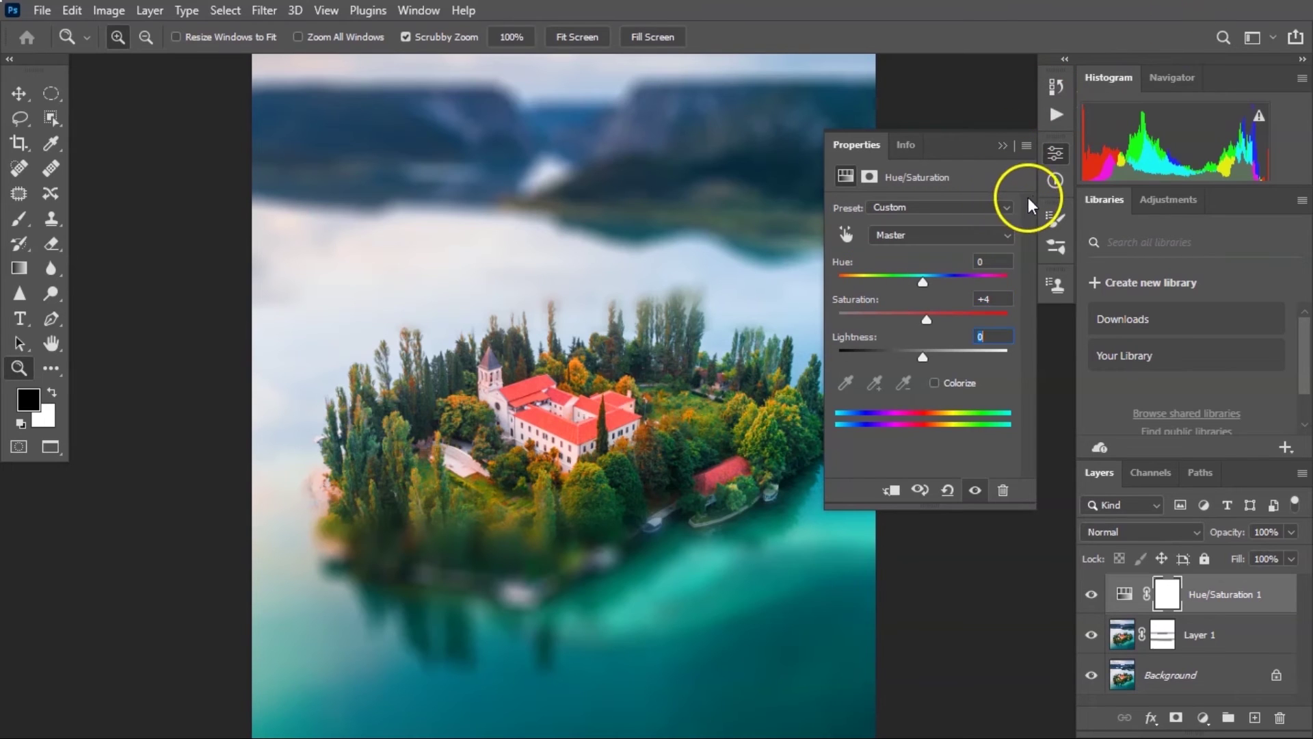
pyautogui.click(1003, 146)
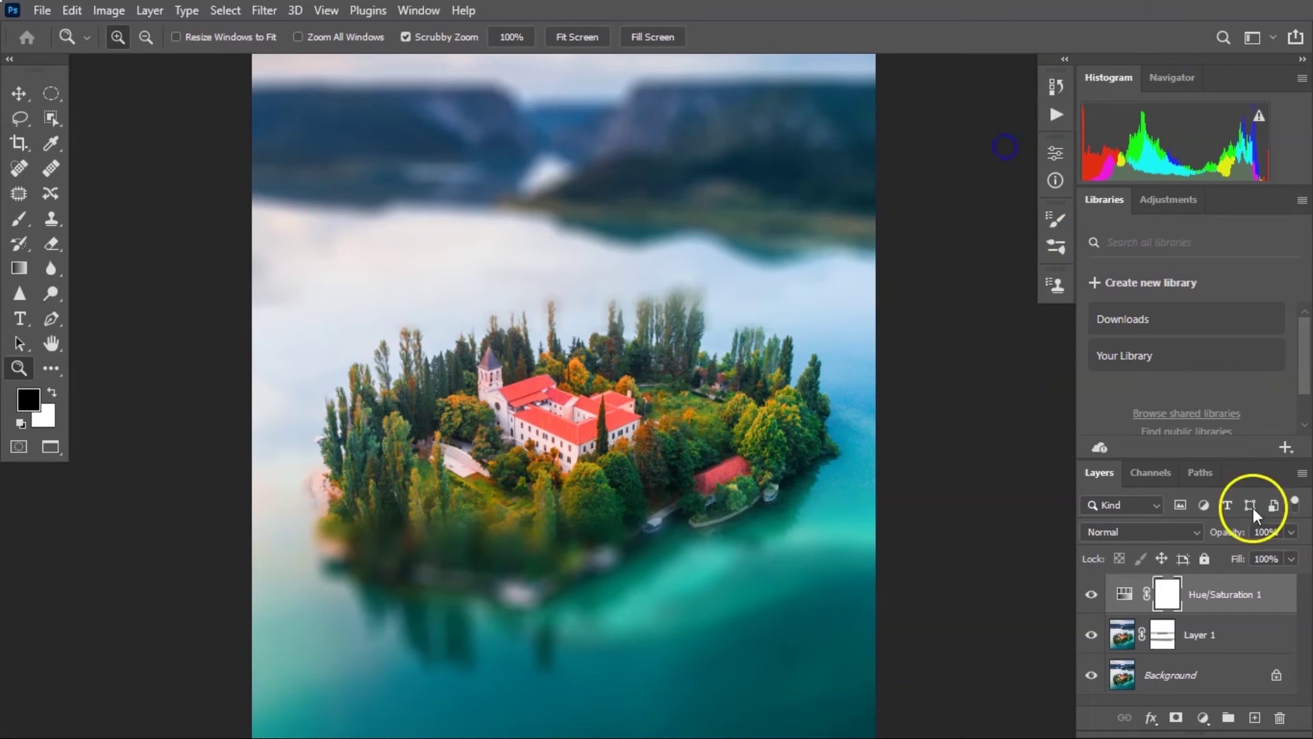
# Convert Layer 1 to a Smart Object, then rasterize it into a plain pixel layer.
pyautogui.rightClick(1259, 640)
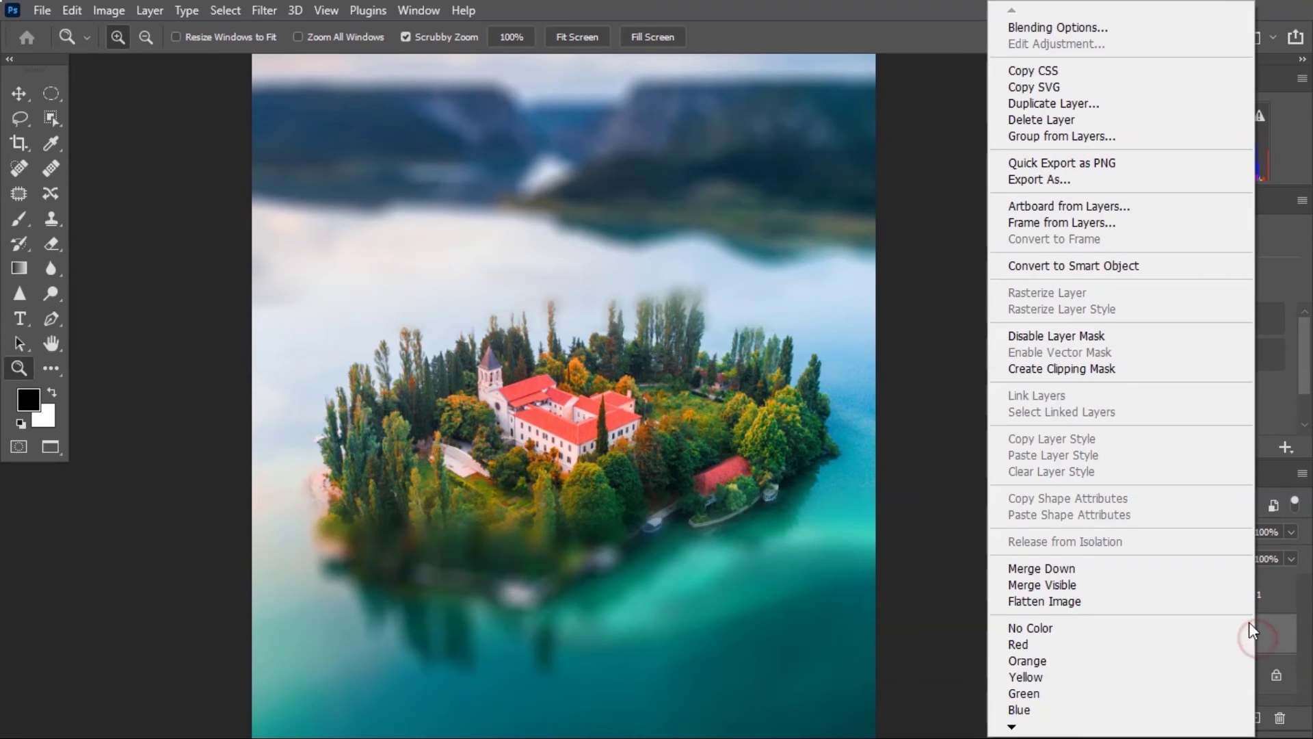
pyautogui.click(1141, 265)
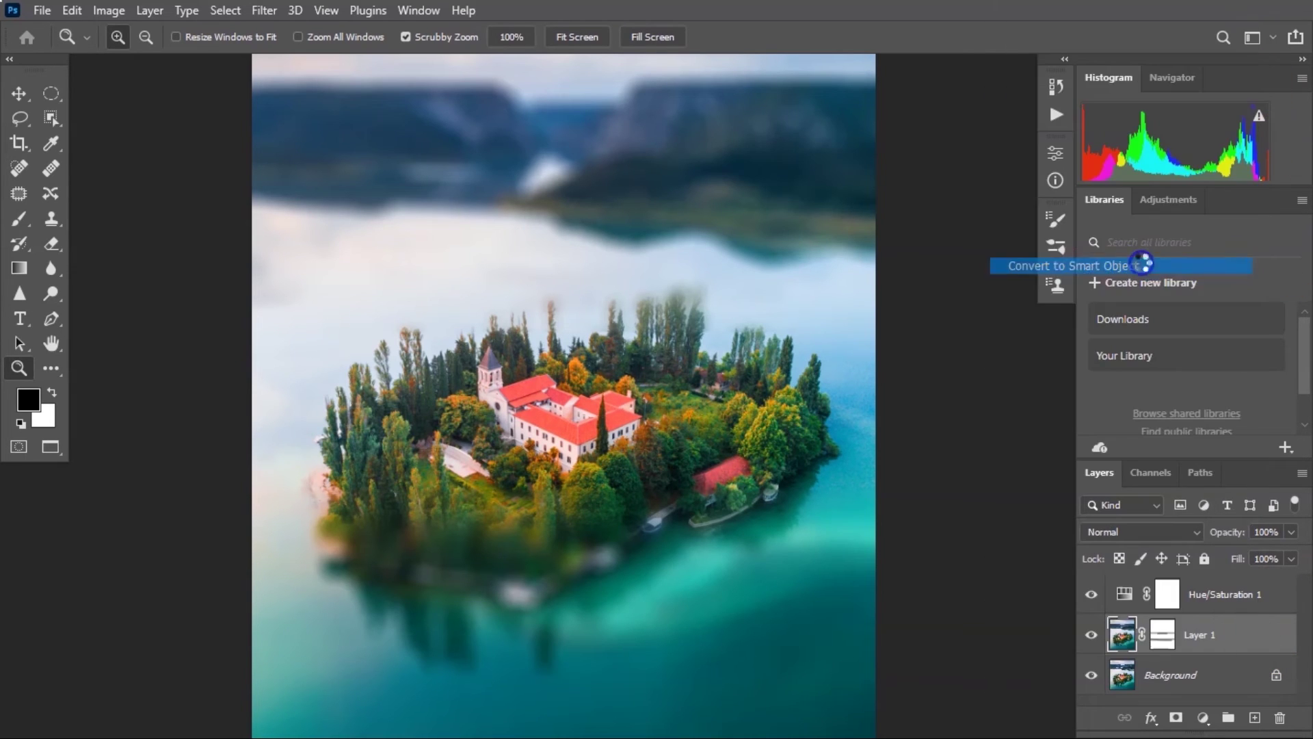
pyautogui.rightClick(1125, 633)
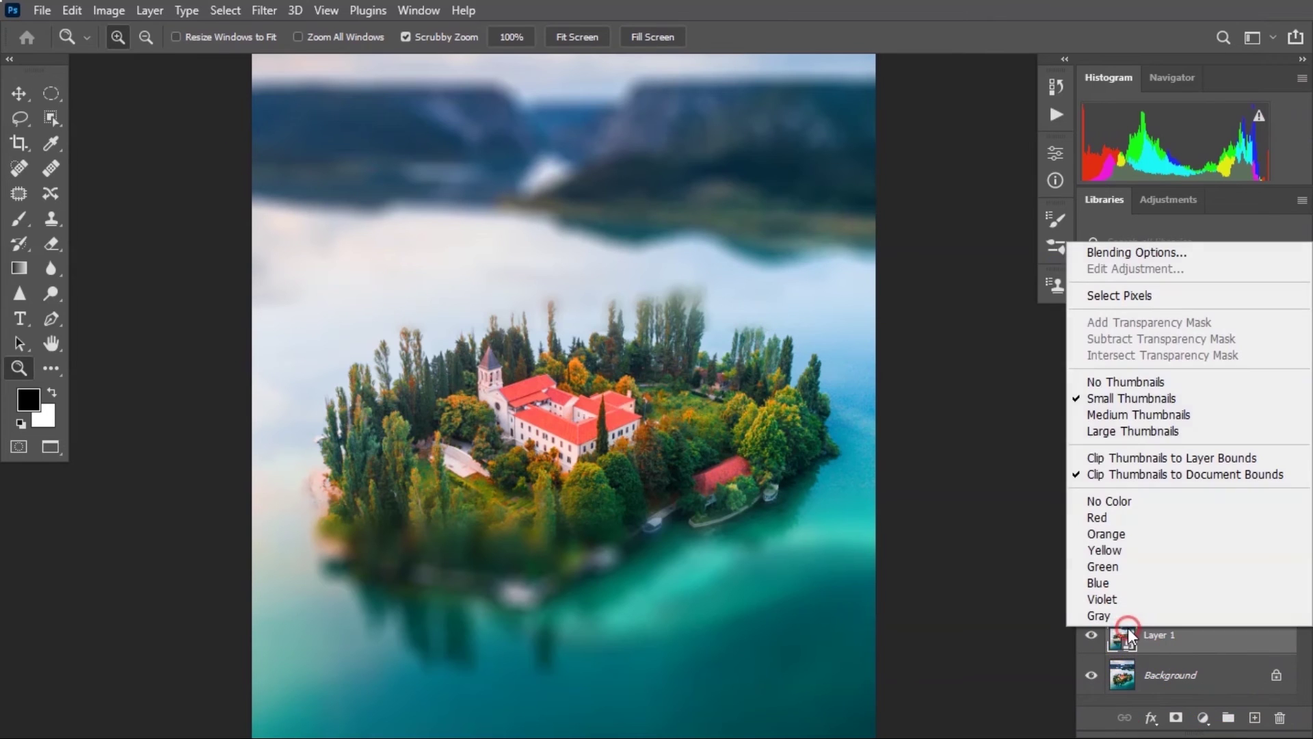
pyautogui.rightClick(1189, 638)
pyautogui.click(1075, 373)
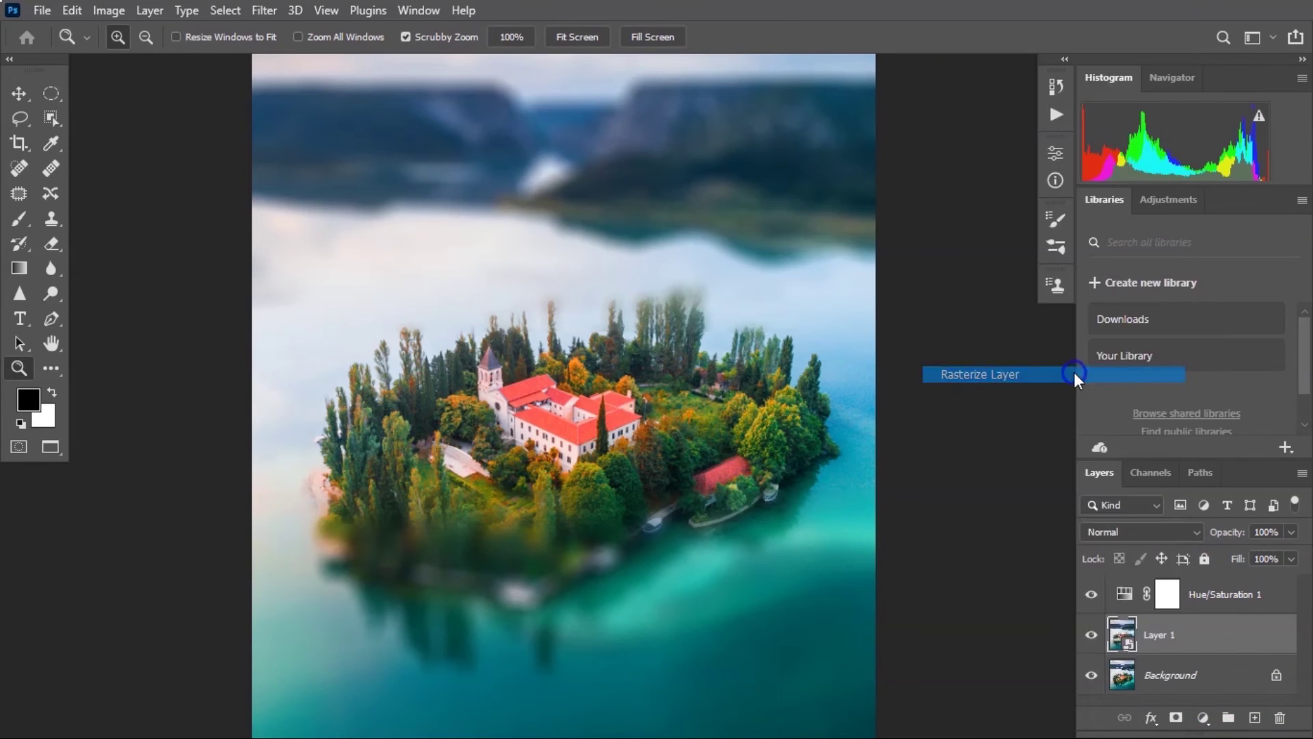
# Apply Smart Sharpen to Layer 1 at 290% amount and 1.0 px radius.
pyautogui.click(267, 14)
pyautogui.moveTo(440, 367)
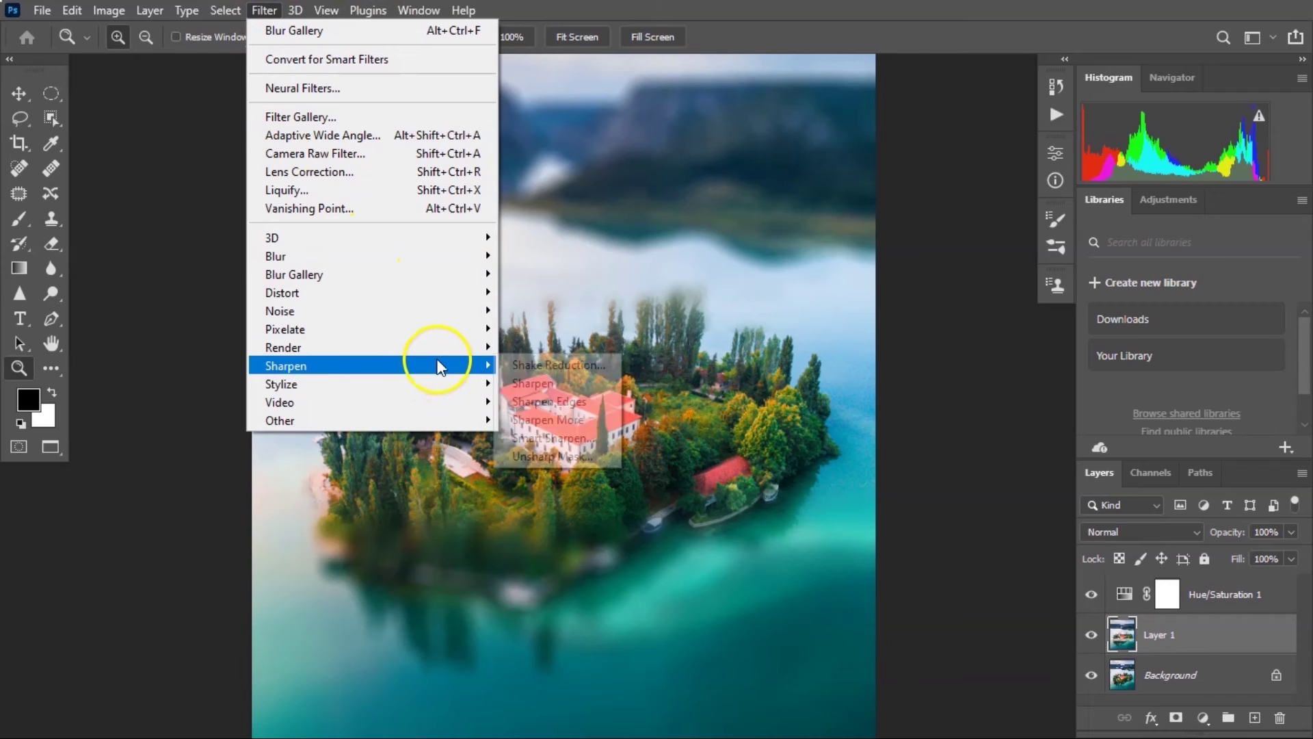
pyautogui.click(583, 438)
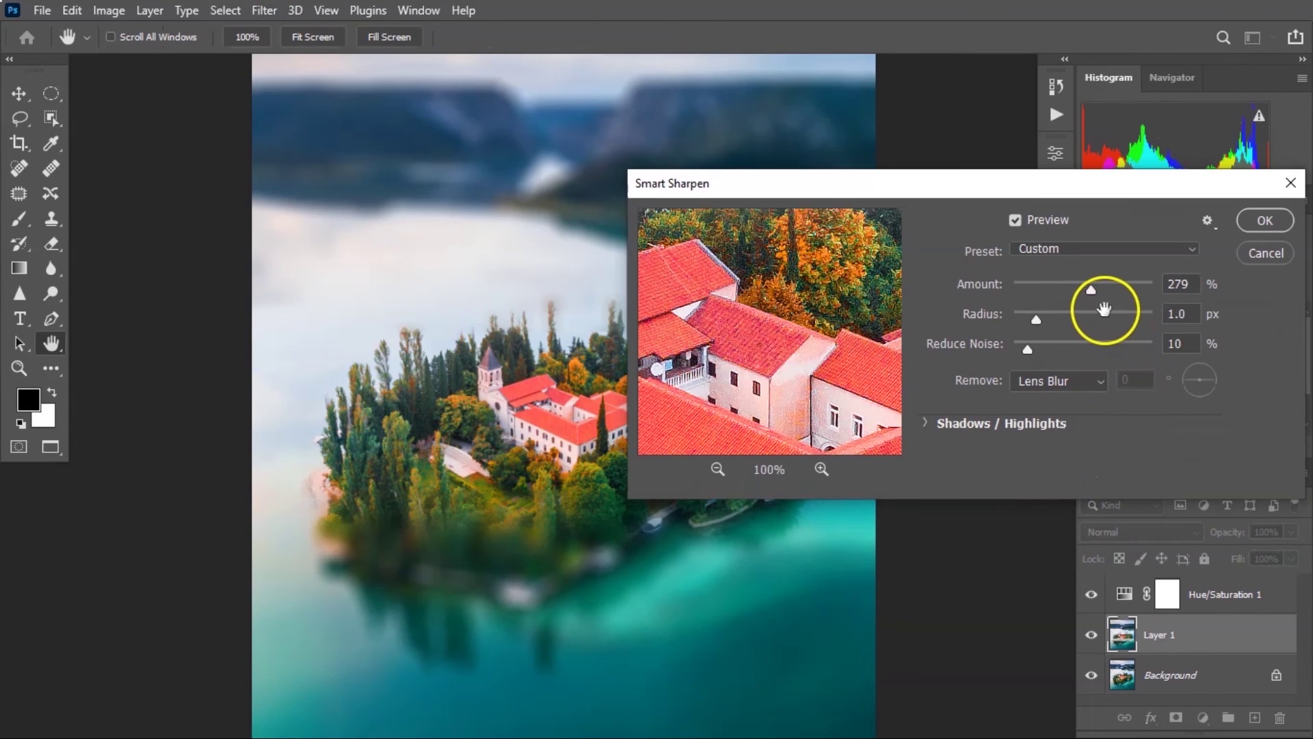
pyautogui.click(1095, 291)
pyautogui.click(1265, 220)
pyautogui.press('z')
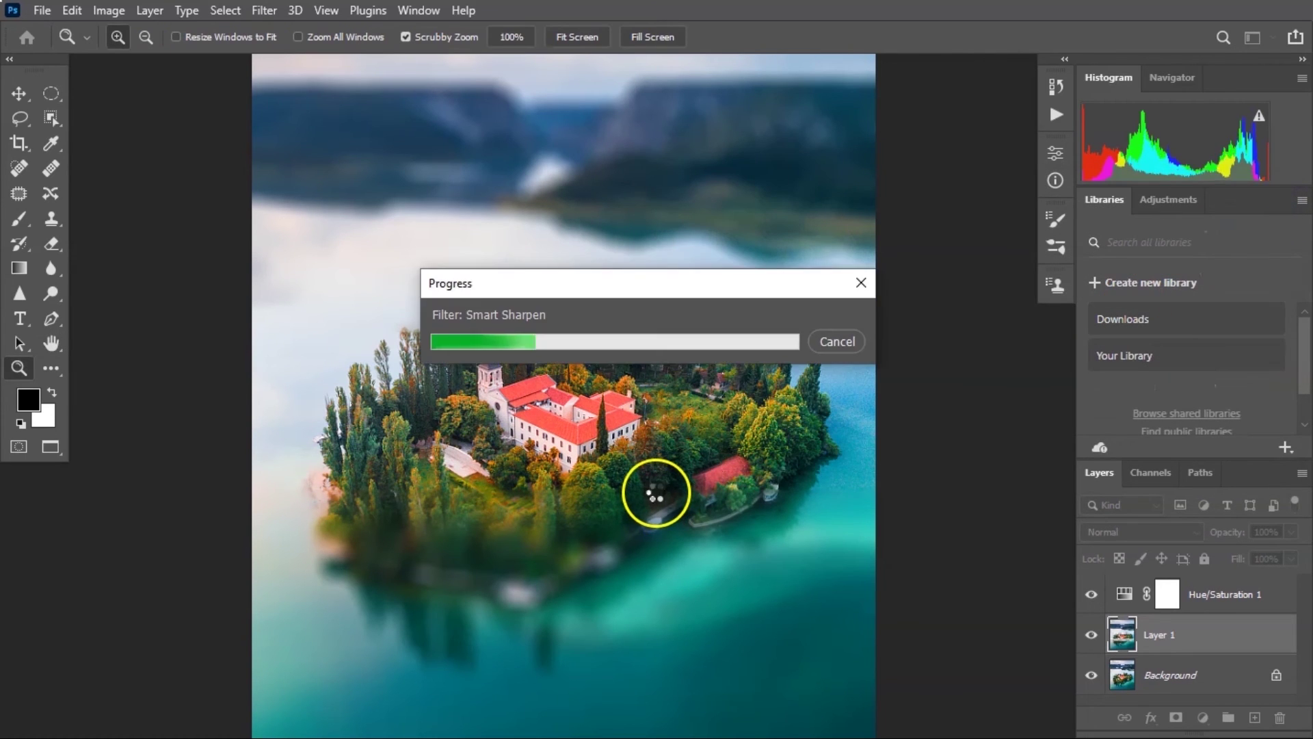
pyautogui.moveTo(650, 484); pyautogui.dragTo(668, 384)
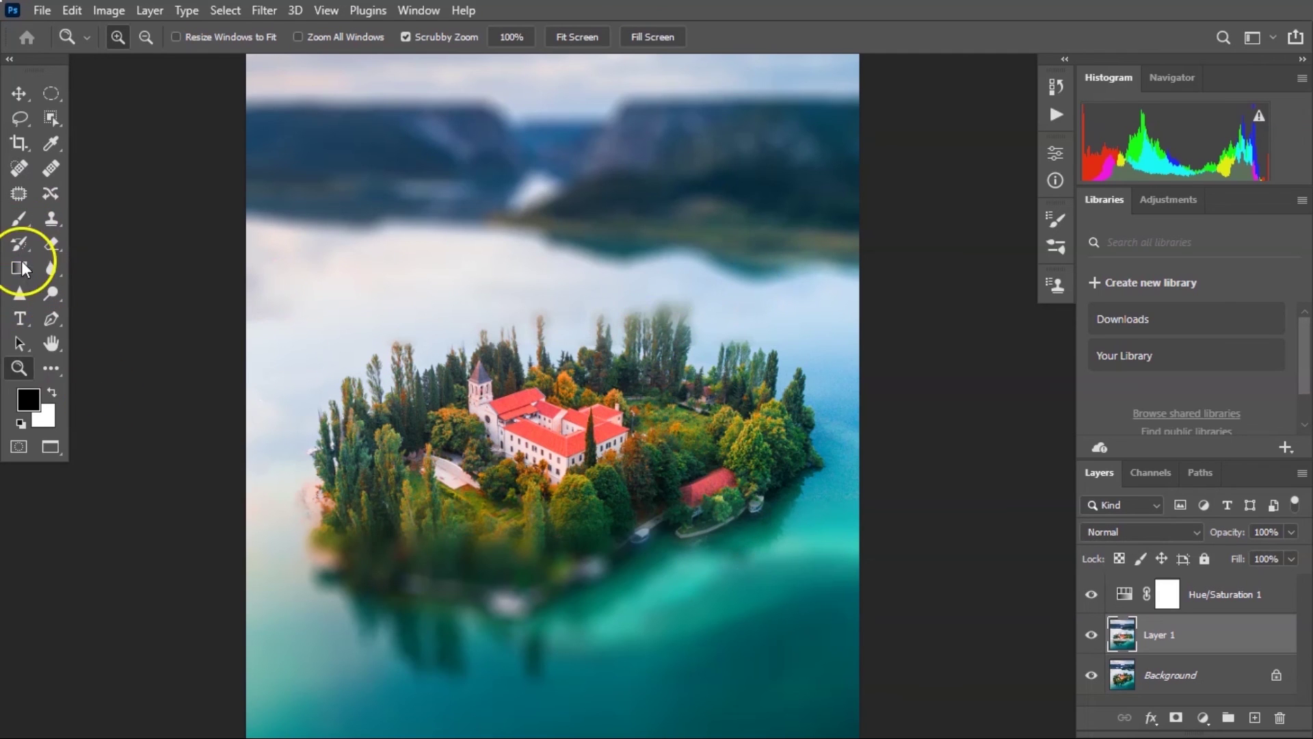
pyautogui.click(587, 480)
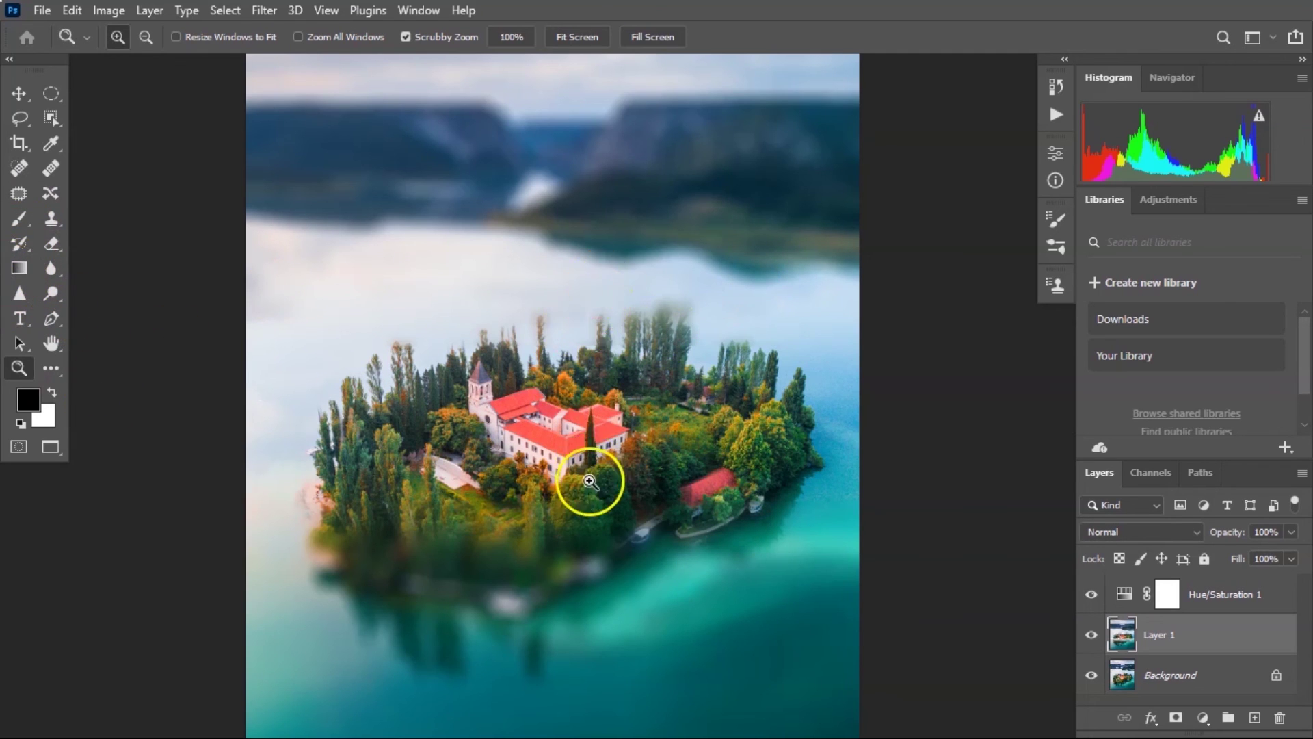